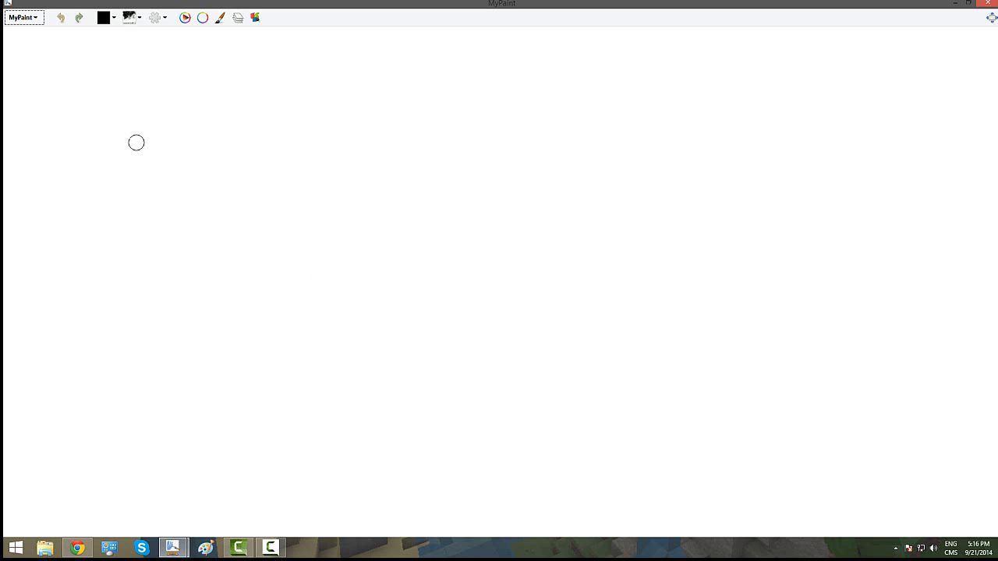
# Show the Layers, Color Triangle and Brush List Editor panels in a widened sidebar, with Color Triangle placed above Layers
pyautogui.click(238, 17)
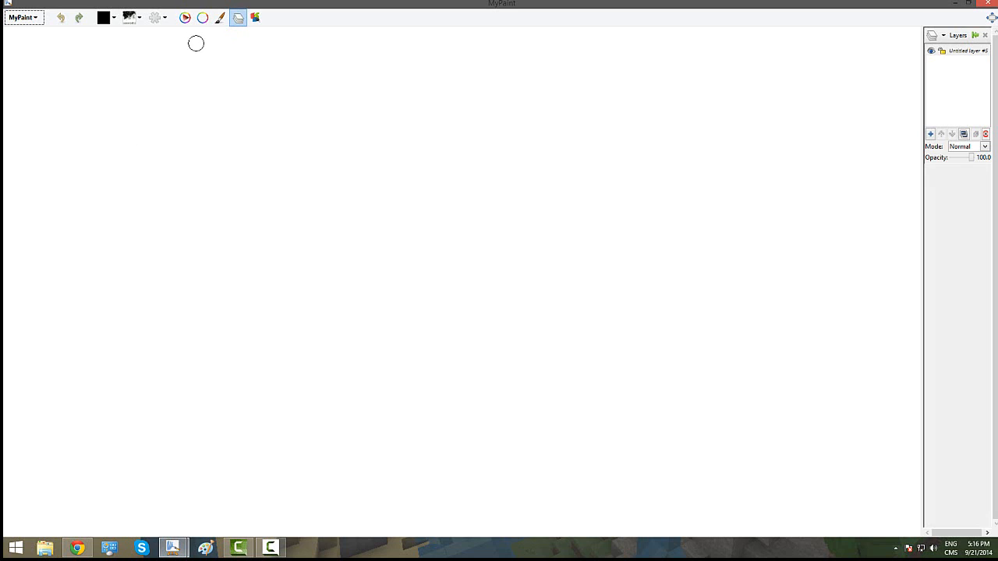
pyautogui.click(185, 17)
pyautogui.click(219, 17)
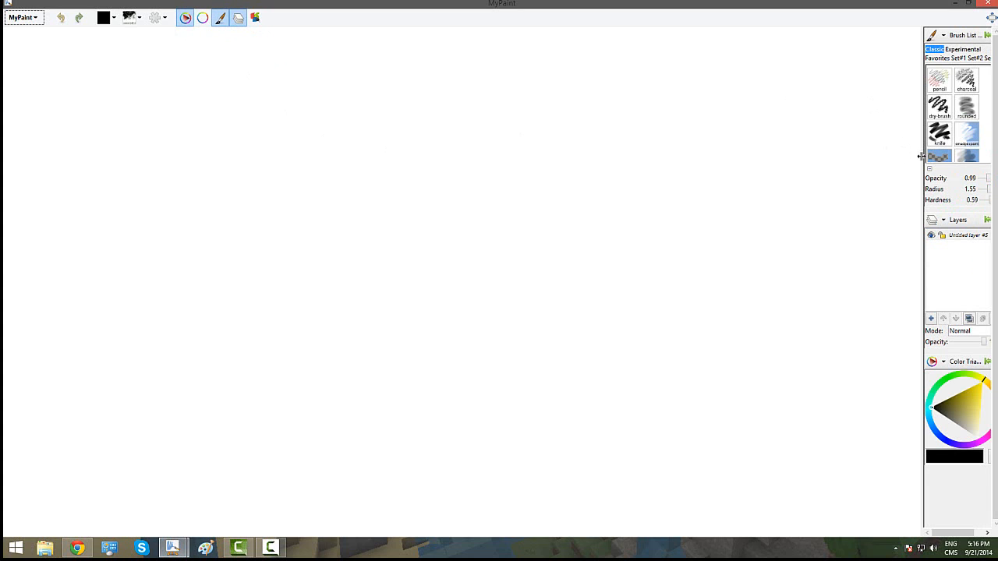
pyautogui.moveTo(920, 156); pyautogui.dragTo(803, 179)
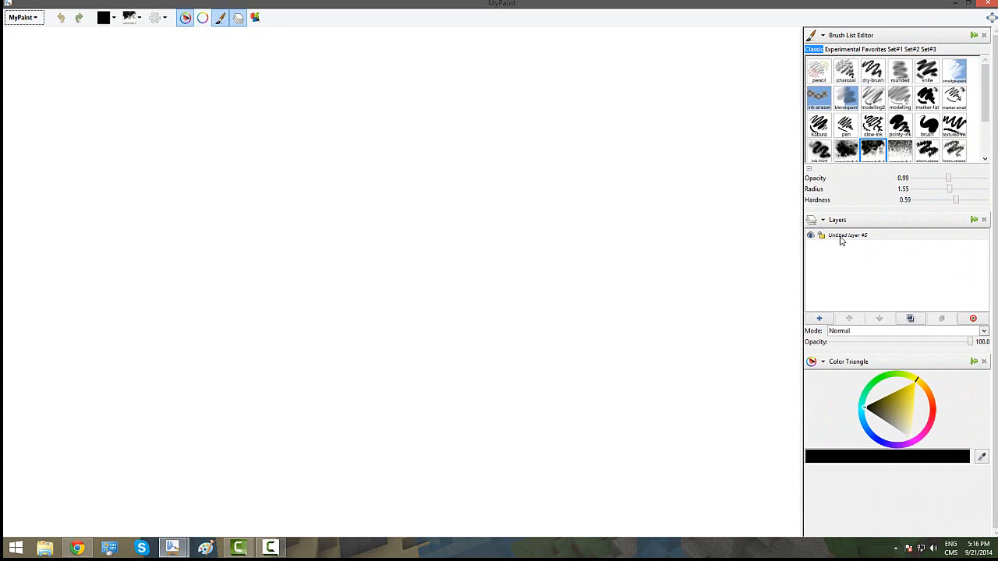
pyautogui.click(898, 401)
pyautogui.moveTo(891, 364); pyautogui.dragTo(873, 222)
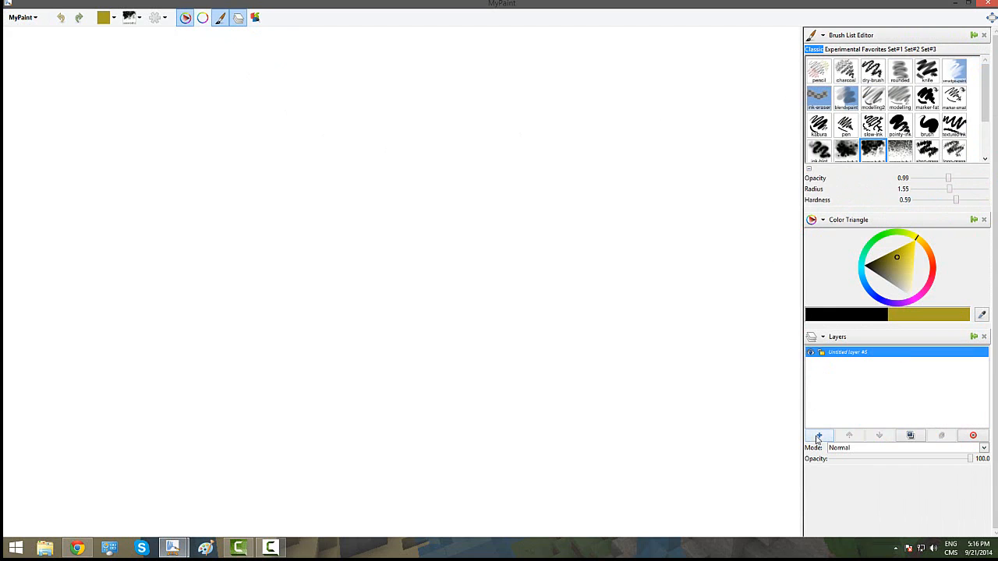
# Try several Classic brushes, including pointy-ink and the small marker, and widen the sidebar further
pyautogui.click(846, 74)
pyautogui.click(899, 125)
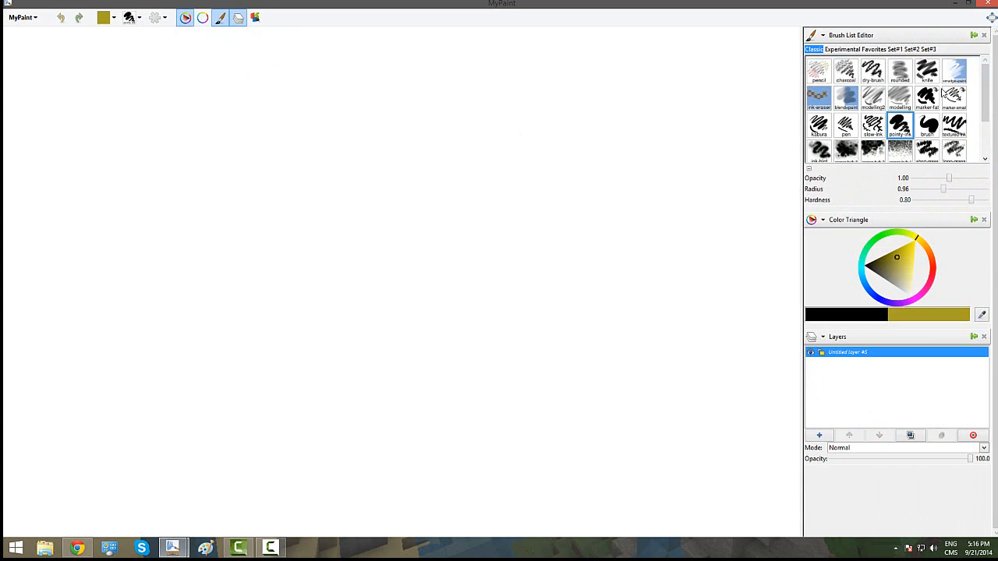
pyautogui.click(944, 94)
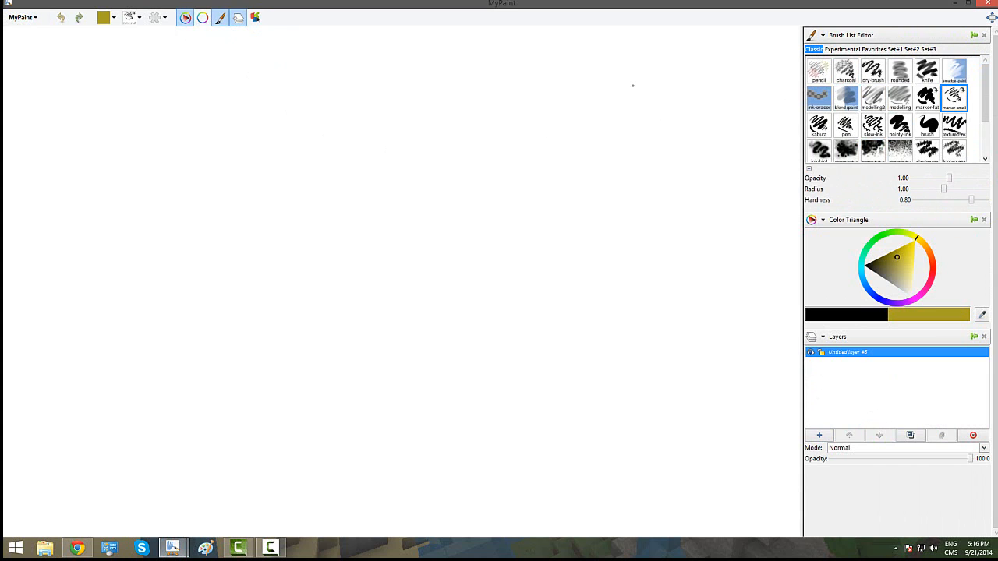
pyautogui.moveTo(803, 85); pyautogui.dragTo(740, 86)
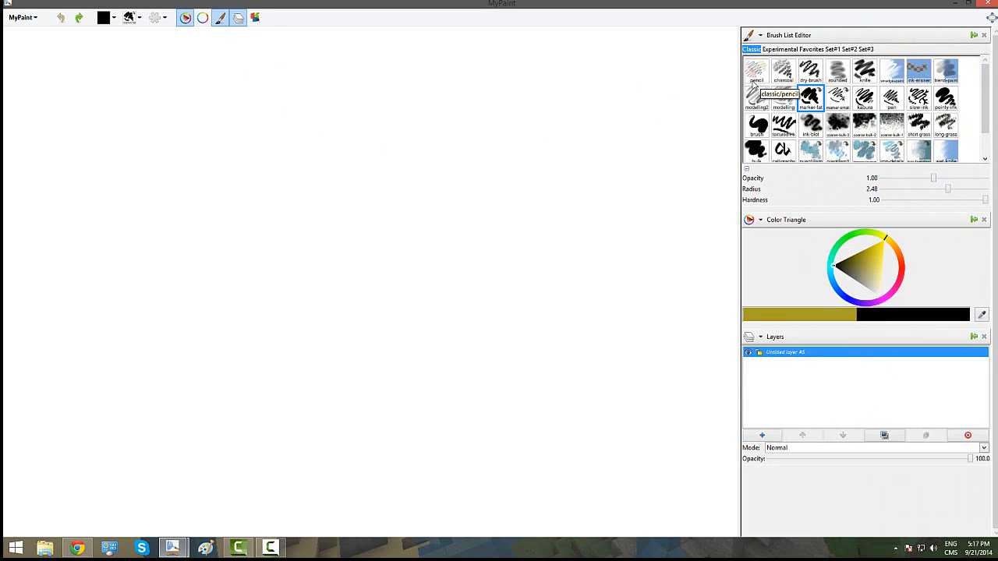
# Paint soft grey diagonal strokes in the upper middle of the canvas with the modelling brush from Favorites
pyautogui.click(811, 49)
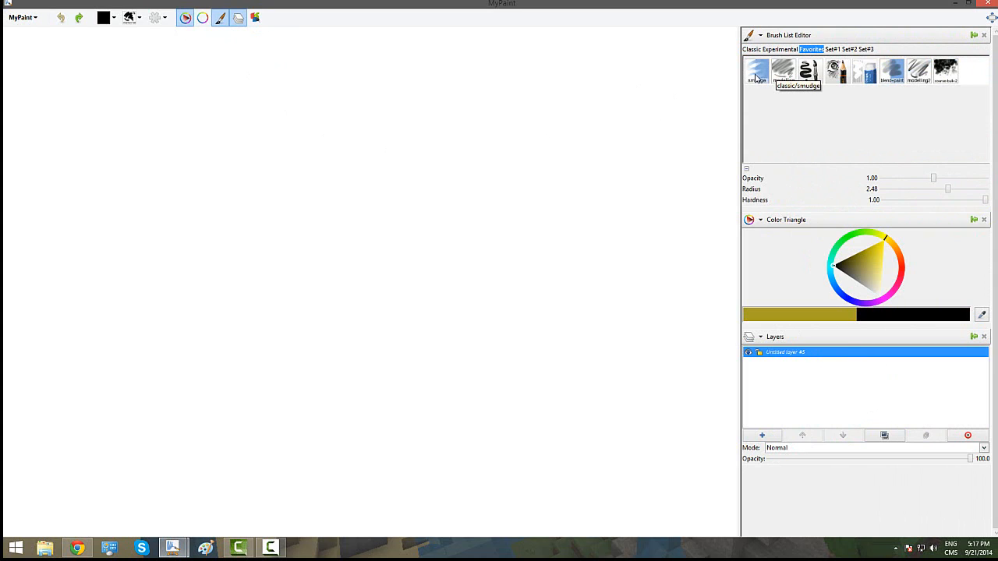
pyautogui.click(784, 72)
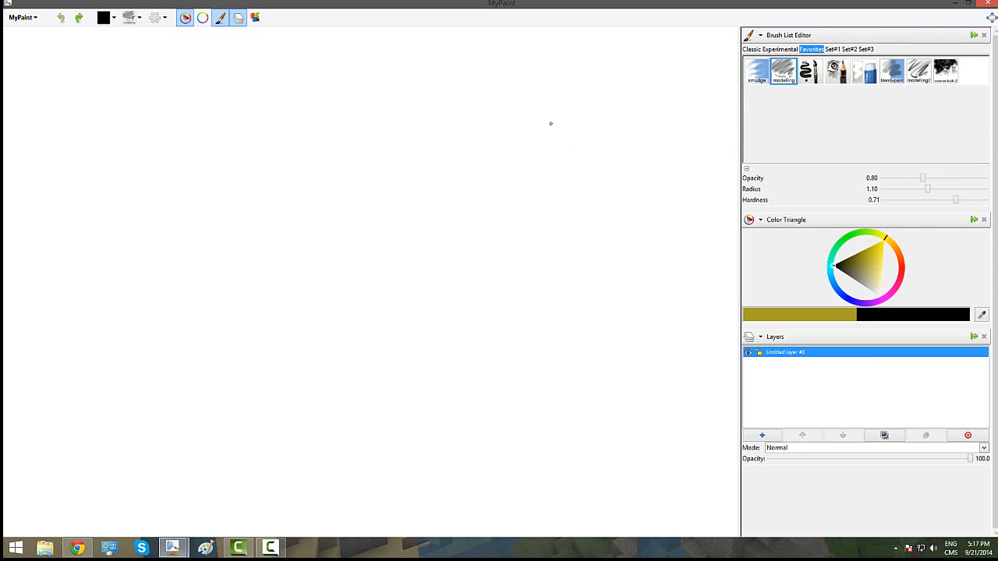
pyautogui.moveTo(551, 123); pyautogui.dragTo(412, 216)
pyautogui.moveTo(465, 236); pyautogui.dragTo(524, 159)
pyautogui.moveTo(549, 187); pyautogui.dragTo(507, 257)
# Scribble a black zigzag with the deevad/brush beside the grey strokes and a thin zigzag with the pencil brush above them
pyautogui.click(809, 72)
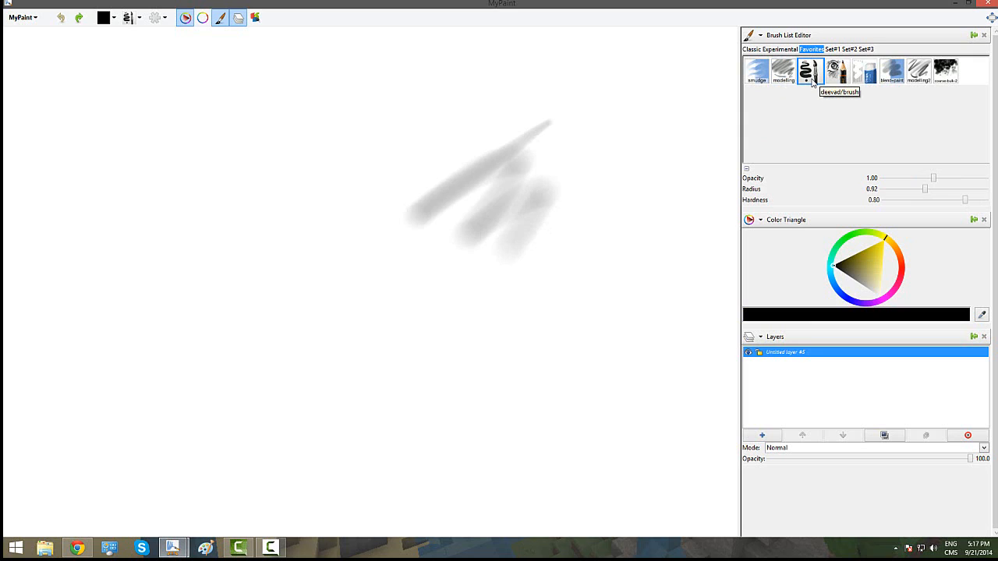
pyautogui.moveTo(441, 109)
pyautogui.mouseDown()
pyautogui.moveTo(335, 195)
pyautogui.moveTo(314, 173)
pyautogui.mouseUp()
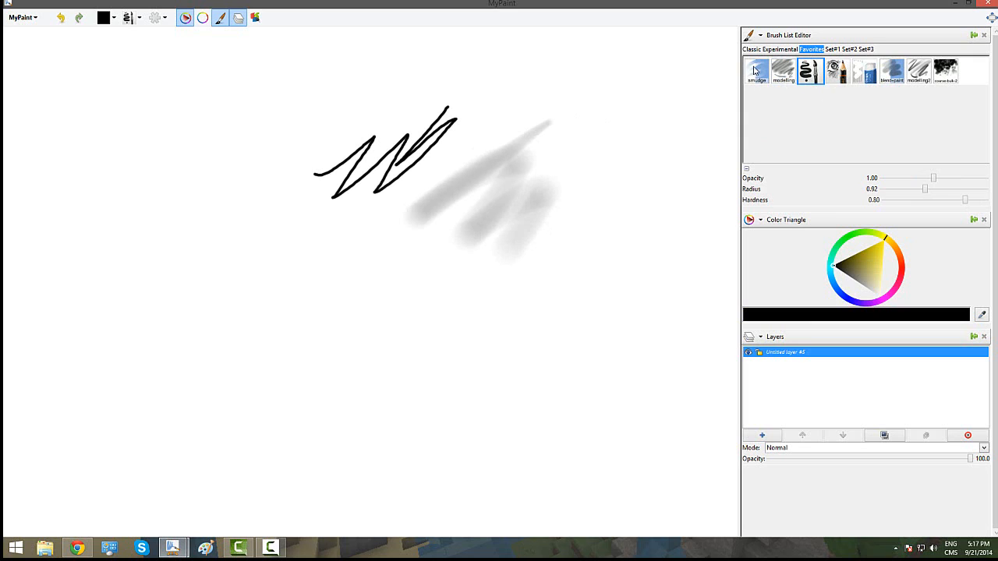
pyautogui.click(834, 71)
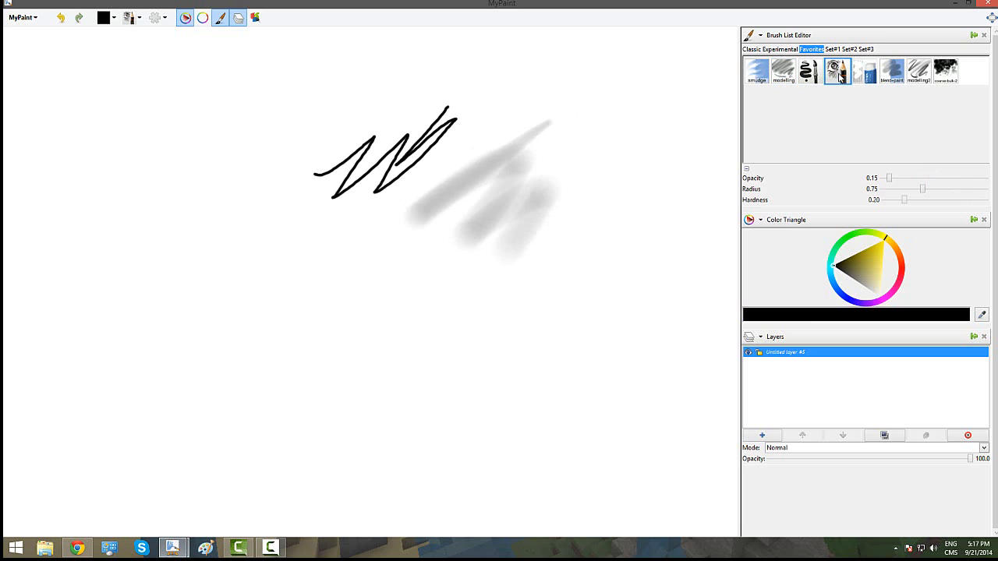
pyautogui.moveTo(567, 60)
pyautogui.mouseDown()
pyautogui.moveTo(627, 95)
pyautogui.moveTo(658, 173)
pyautogui.mouseUp()
# Erase the upper part of the soft grey strokes with the eraser brush from Favorites
pyautogui.click(864, 70)
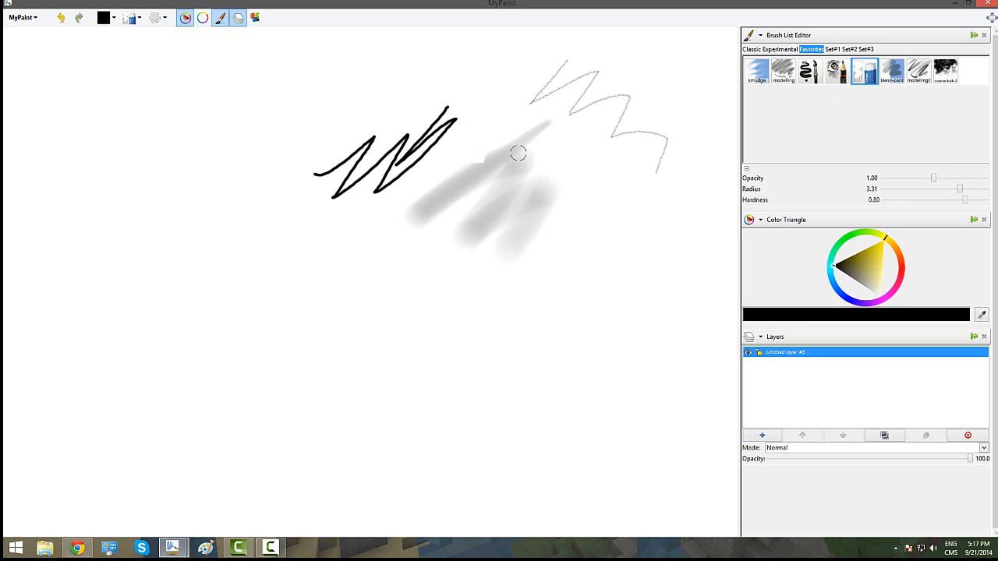
pyautogui.moveTo(519, 154); pyautogui.dragTo(546, 183)
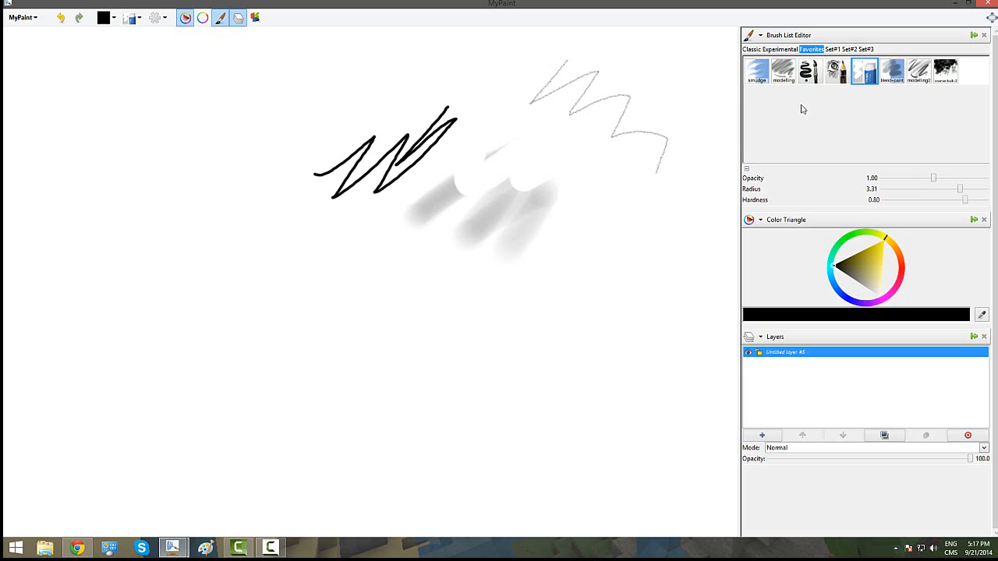
# Look through the brushes in the Classic, Experimental, Set#1 and Set#2 groups and return to Favorites
pyautogui.click(753, 50)
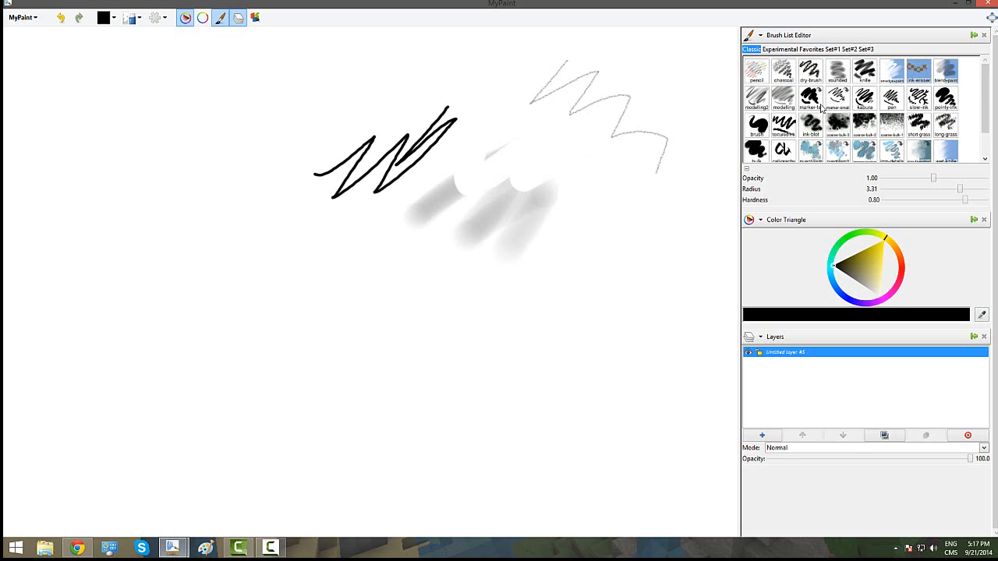
pyautogui.click(784, 98)
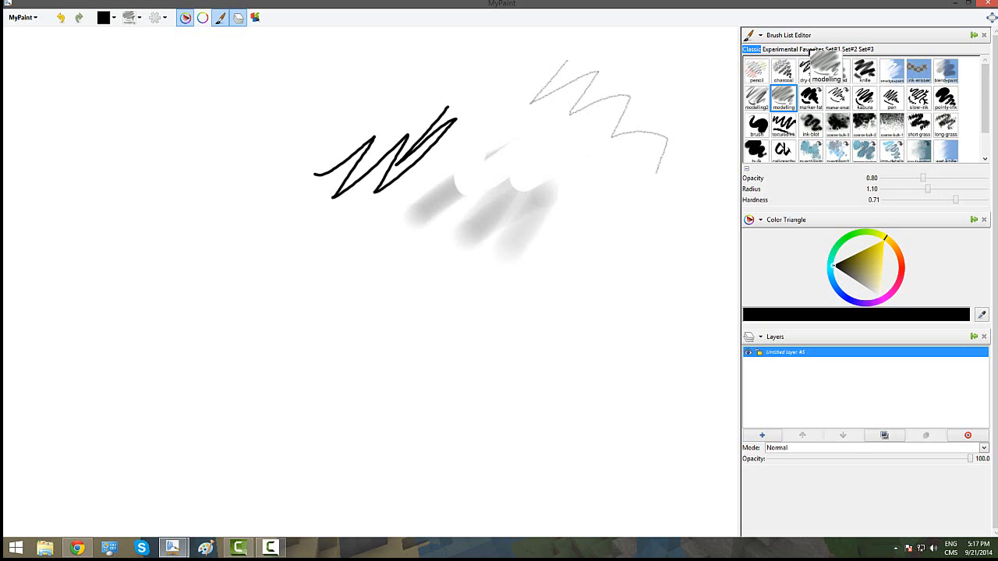
pyautogui.click(780, 50)
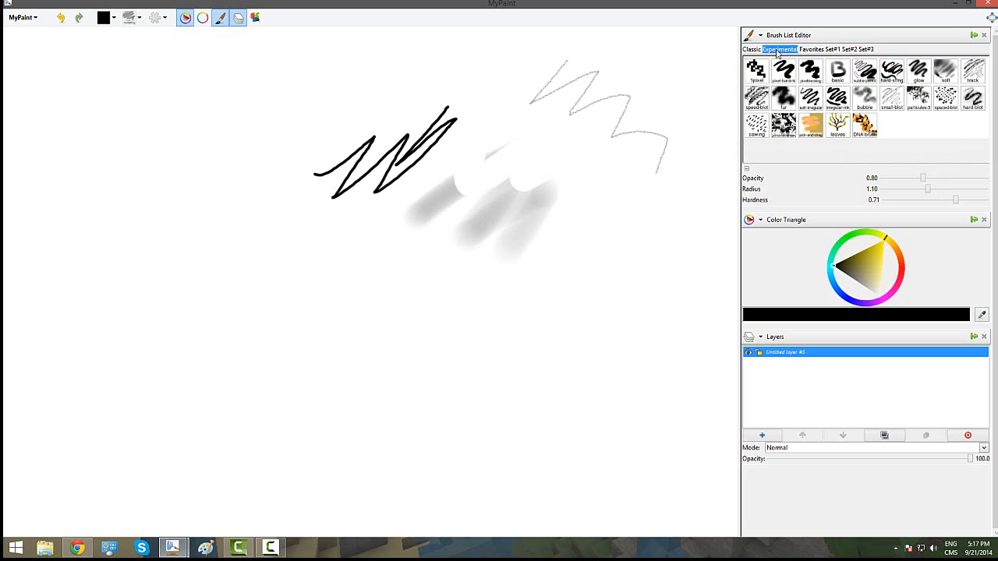
pyautogui.click(832, 50)
pyautogui.click(849, 50)
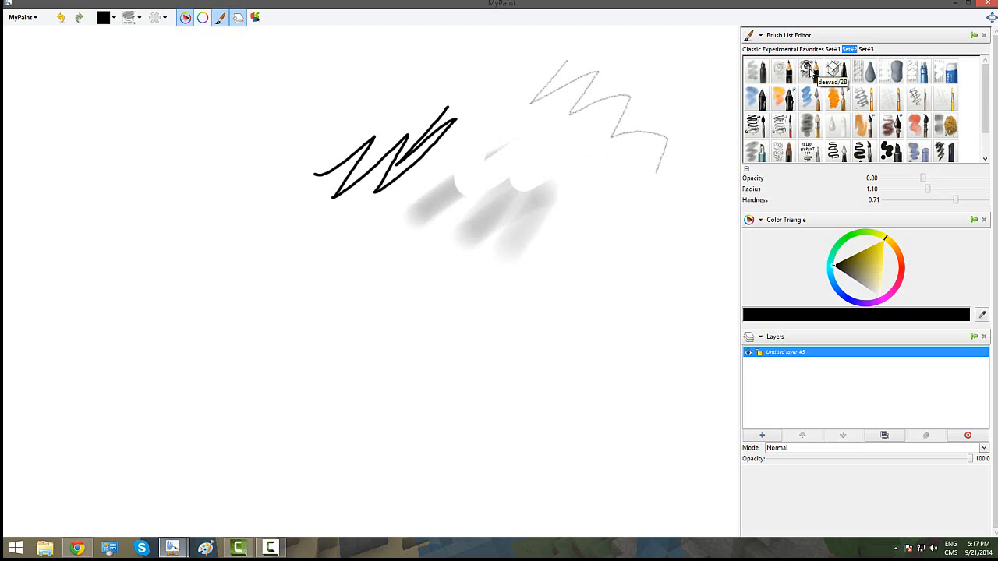
pyautogui.scroll(-1, 834, 93)
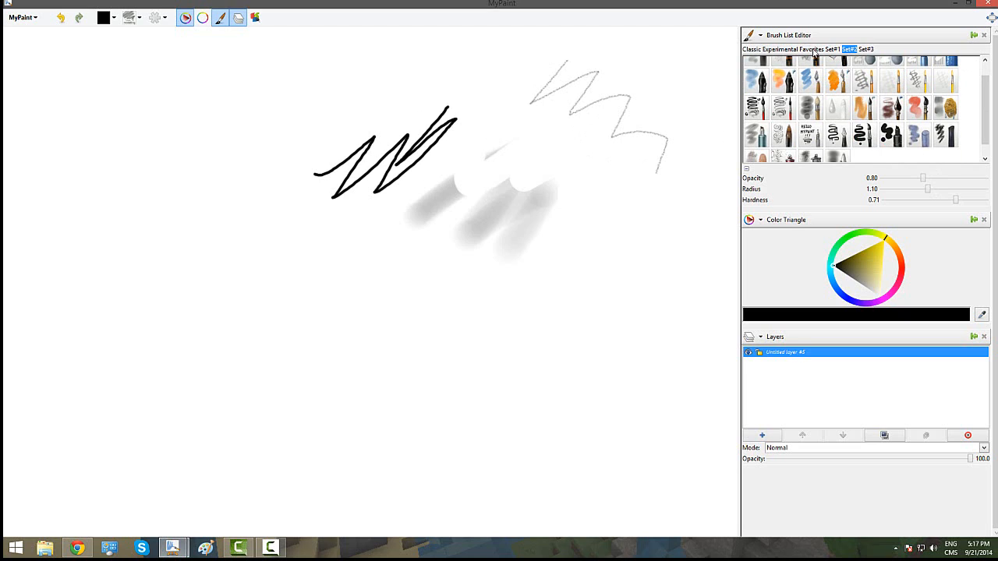
pyautogui.click(860, 133)
pyautogui.scroll(1, 831, 116)
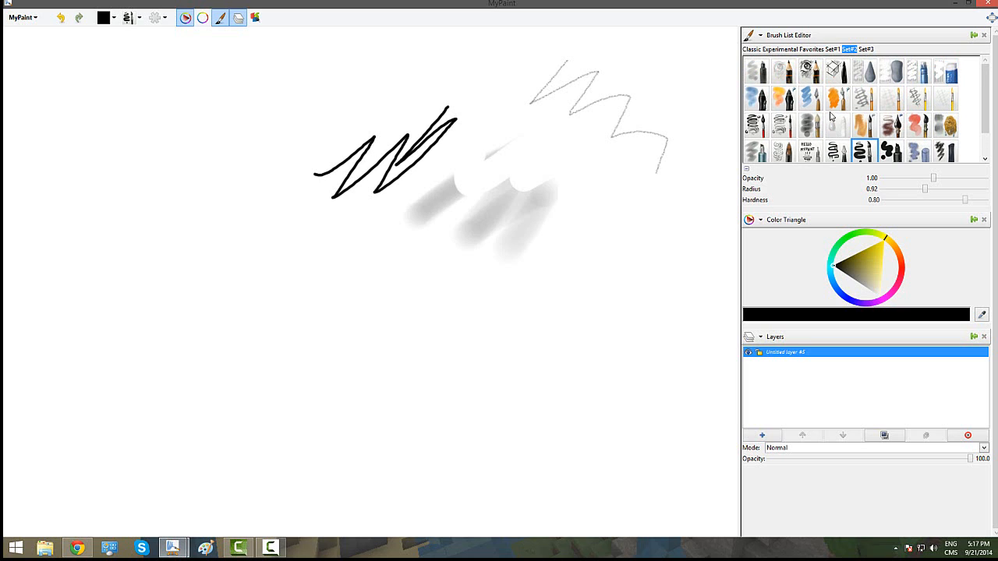
pyautogui.click(811, 52)
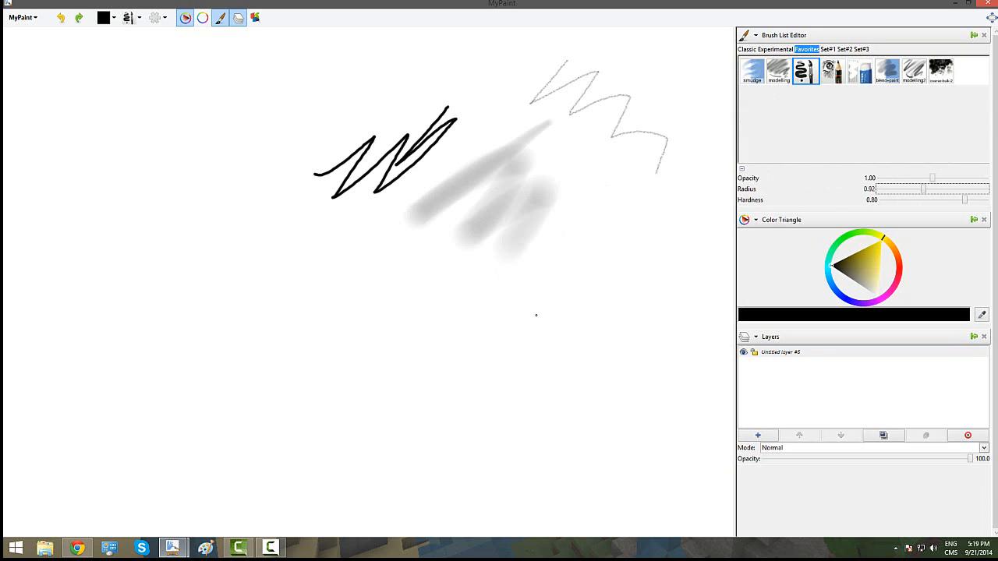
# Compare modelling brush scribbles on the lower canvas at default opacity, at 0.35 opacity and at a much higher opacity
pyautogui.click(778, 71)
pyautogui.moveTo(484, 335)
pyautogui.mouseDown()
pyautogui.moveTo(553, 318)
pyautogui.moveTo(616, 355)
pyautogui.mouseUp()
pyautogui.moveTo(920, 177); pyautogui.dragTo(898, 177)
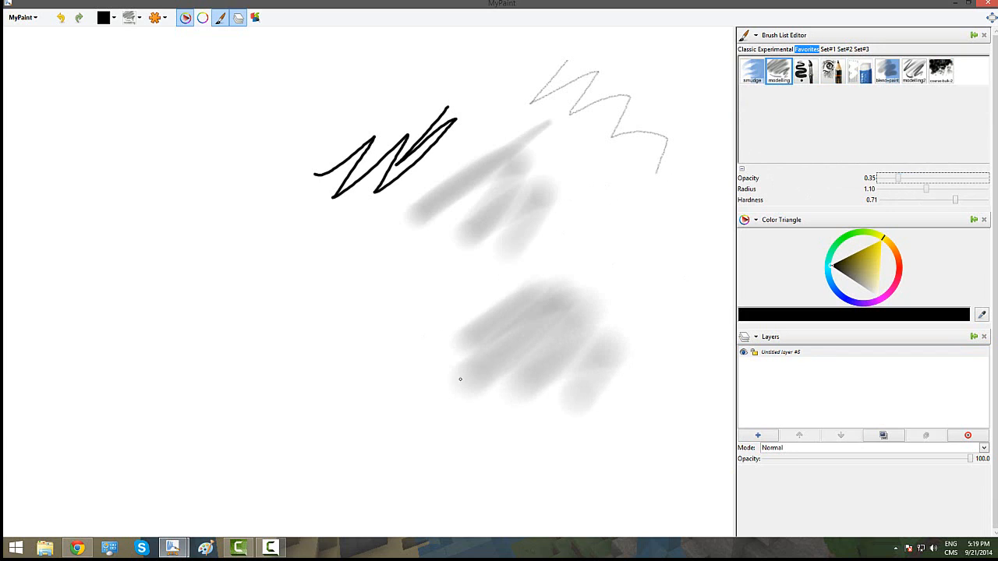
pyautogui.moveTo(375, 337)
pyautogui.mouseDown()
pyautogui.moveTo(365, 381)
pyautogui.moveTo(378, 438)
pyautogui.moveTo(406, 465)
pyautogui.mouseUp()
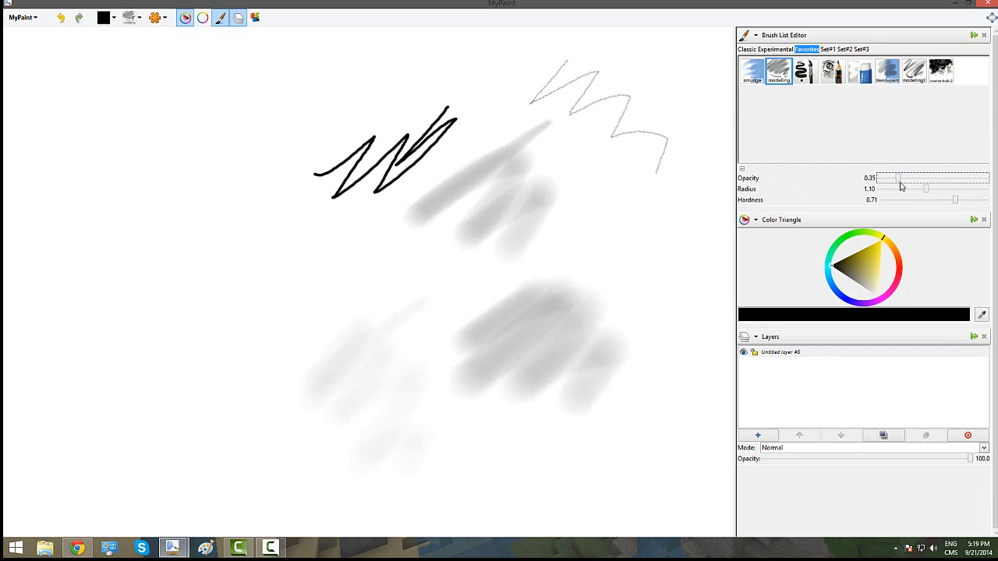
pyautogui.moveTo(895, 183); pyautogui.dragTo(979, 178)
pyautogui.moveTo(593, 263)
pyautogui.mouseDown()
pyautogui.moveTo(623, 236)
pyautogui.moveTo(693, 328)
pyautogui.moveTo(592, 246)
pyautogui.moveTo(596, 237)
pyautogui.mouseUp()
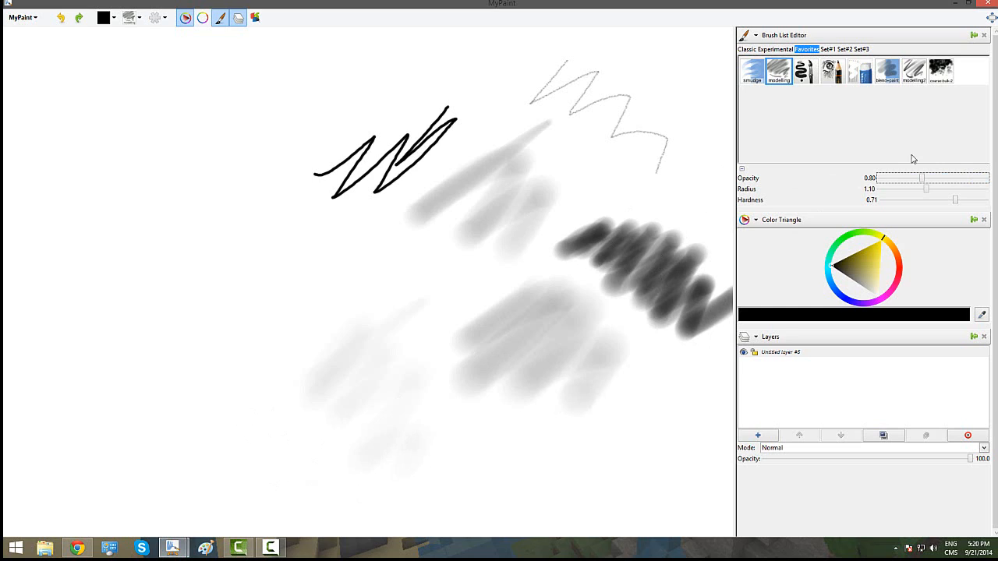
# Compare deevad/brush sizes by scribbling a thick zigzag at radius 2.50 and a thin one at radius 0.09
pyautogui.click(808, 75)
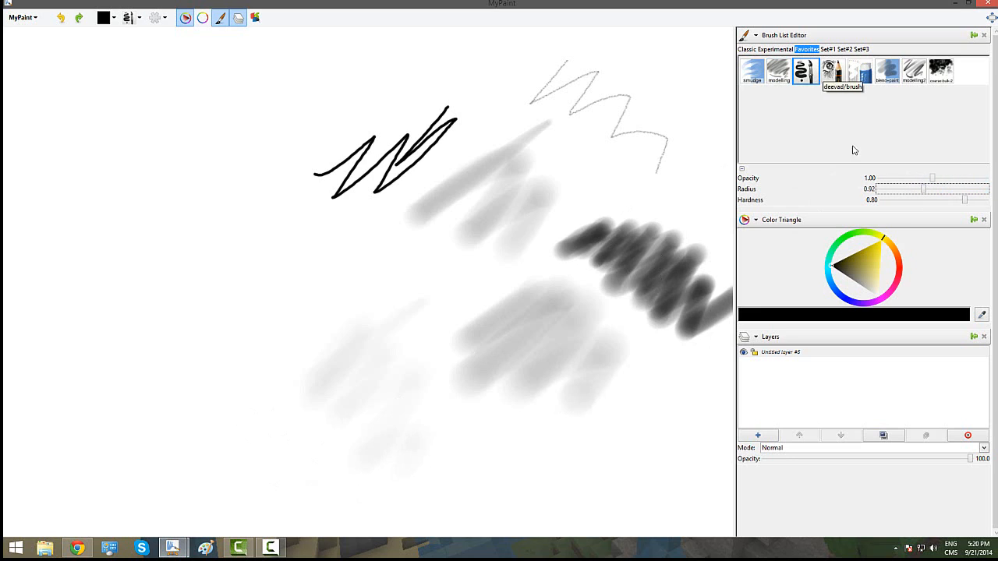
pyautogui.moveTo(925, 189); pyautogui.dragTo(947, 189)
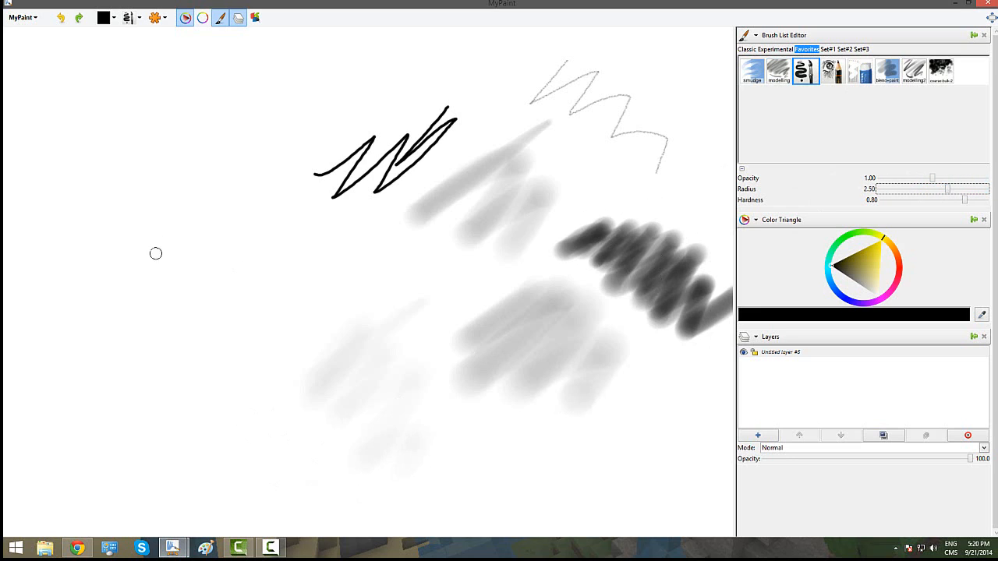
pyautogui.moveTo(206, 123)
pyautogui.mouseDown()
pyautogui.moveTo(140, 234)
pyautogui.moveTo(205, 250)
pyautogui.moveTo(226, 279)
pyautogui.mouseUp()
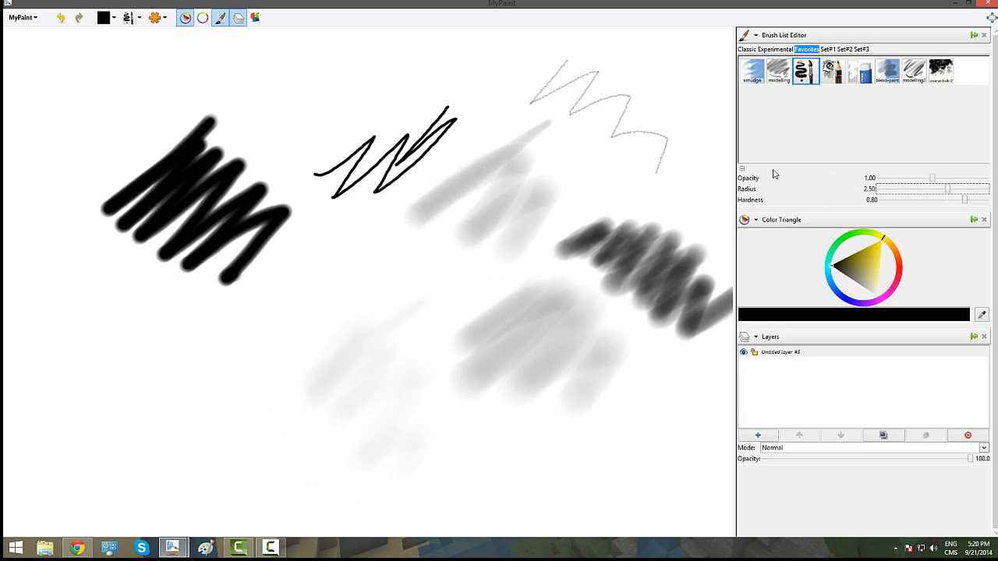
pyautogui.moveTo(946, 191); pyautogui.dragTo(910, 197)
pyautogui.moveTo(55, 245)
pyautogui.mouseDown()
pyautogui.moveTo(70, 305)
pyautogui.moveTo(116, 307)
pyautogui.moveTo(194, 344)
pyautogui.mouseUp()
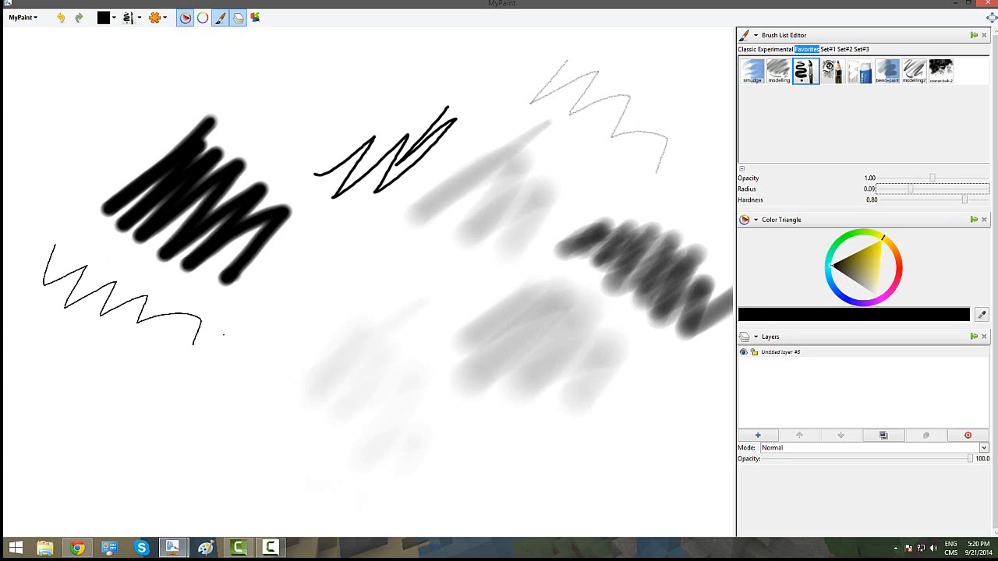
# Compare deevad/brush edges near the top of the canvas with scribbles at default hardness and at hardness 0.69
pyautogui.click(778, 71)
pyautogui.click(805, 70)
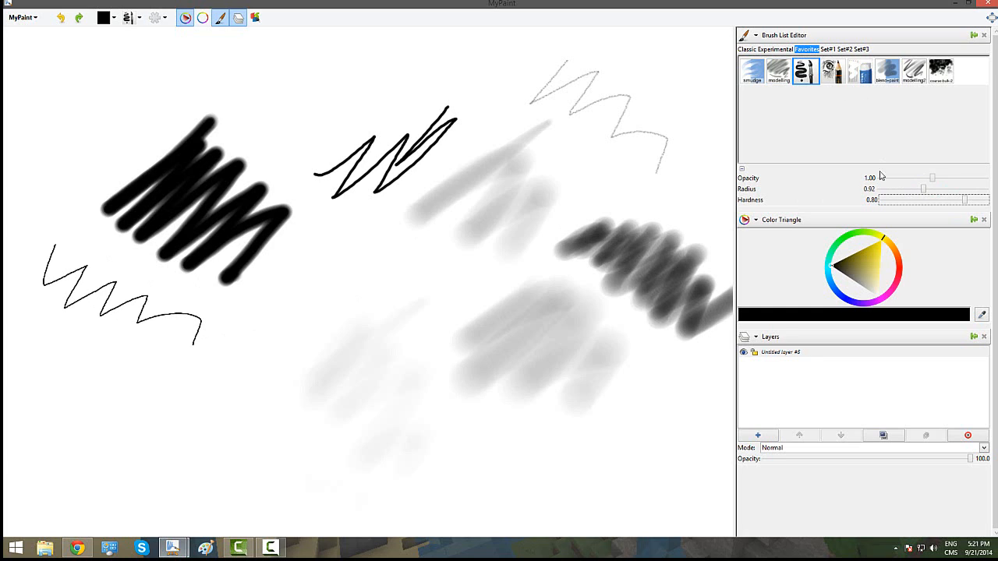
pyautogui.moveTo(320, 63); pyautogui.dragTo(316, 120)
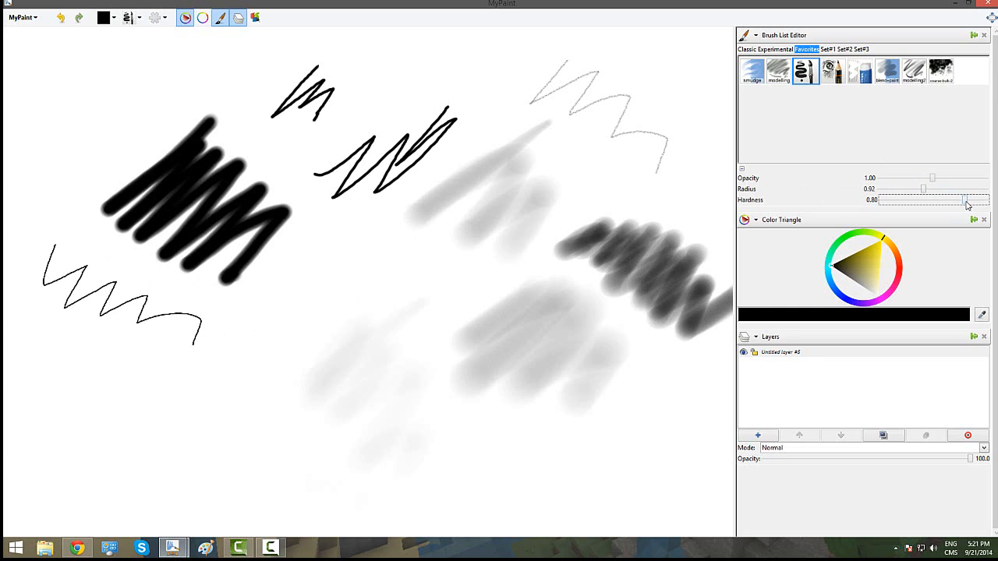
pyautogui.moveTo(965, 200)
pyautogui.mouseDown()
pyautogui.moveTo(934, 203)
pyautogui.moveTo(962, 199)
pyautogui.moveTo(953, 200)
pyautogui.mouseUp()
pyautogui.scroll(5, 378, 91)
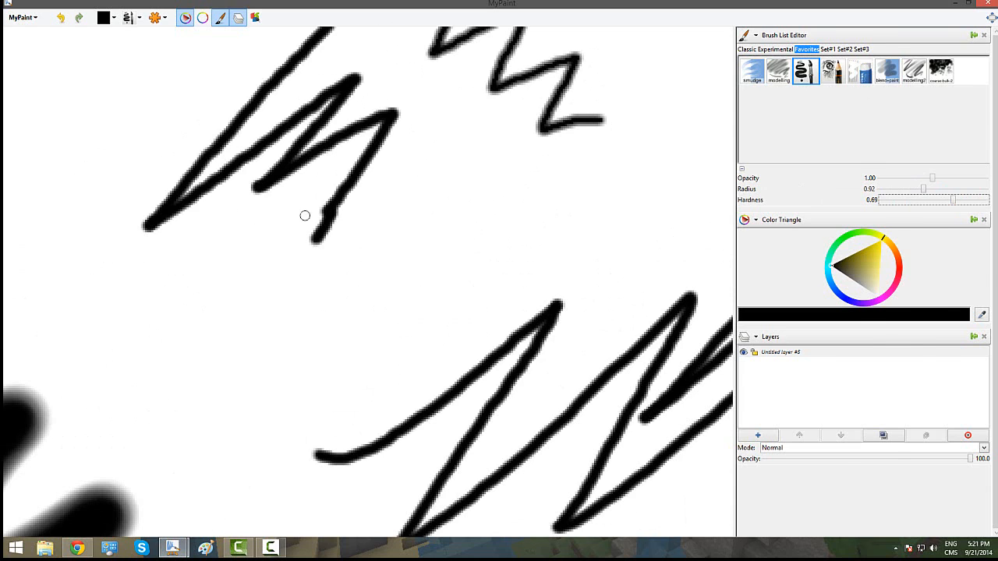
# Narrow the sidebar and set the brush colour to a bright blue on the colour triangle
pyautogui.moveTo(882, 147)
pyautogui.mouseDown()
pyautogui.moveTo(922, 147)
pyautogui.moveTo(880, 152)
pyautogui.mouseUp()
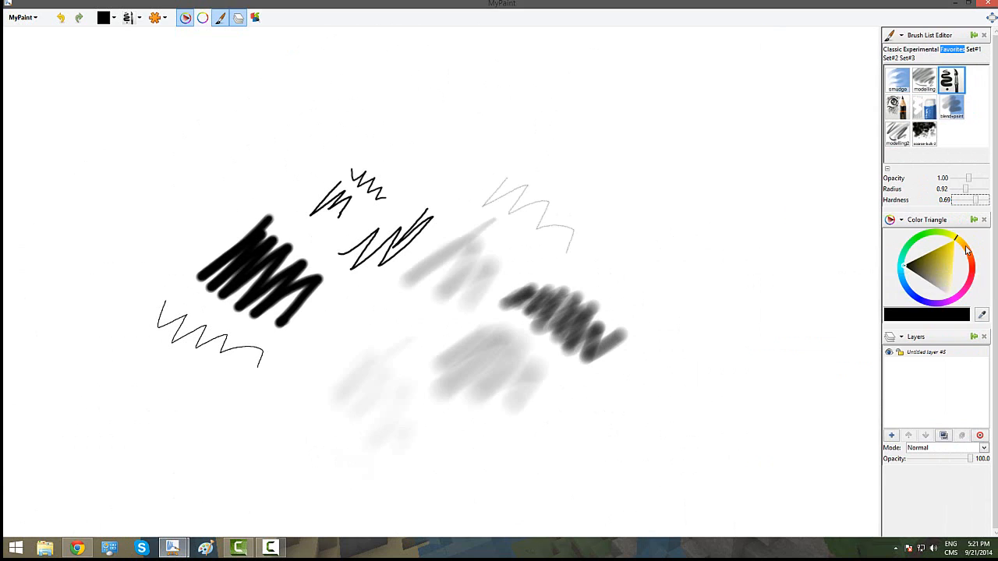
pyautogui.click(971, 248)
pyautogui.click(949, 272)
pyautogui.moveTo(944, 264)
pyautogui.mouseDown()
pyautogui.moveTo(940, 286)
pyautogui.moveTo(955, 272)
pyautogui.moveTo(939, 258)
pyautogui.moveTo(948, 241)
pyautogui.moveTo(945, 277)
pyautogui.moveTo(952, 262)
pyautogui.moveTo(974, 269)
pyautogui.moveTo(965, 293)
pyautogui.moveTo(900, 269)
pyautogui.moveTo(944, 225)
pyautogui.moveTo(961, 297)
pyautogui.moveTo(967, 247)
pyautogui.moveTo(903, 282)
pyautogui.moveTo(983, 292)
pyautogui.moveTo(968, 246)
pyautogui.moveTo(934, 227)
pyautogui.moveTo(877, 313)
pyautogui.mouseUp()
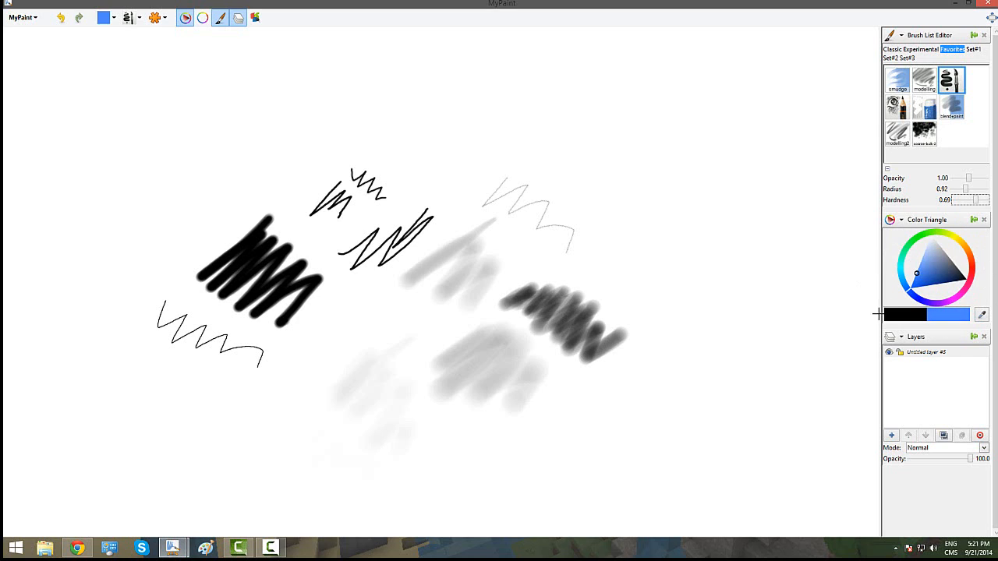
# Sample black from the thick scribble with the colour picker, and change the brush colour to bright red
pyautogui.click(980, 315)
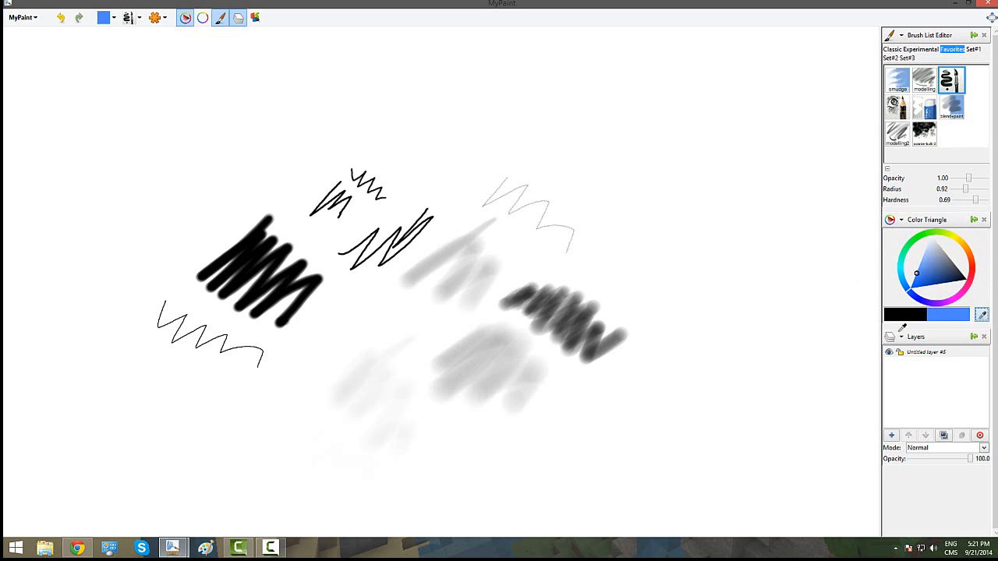
pyautogui.click(254, 251)
pyautogui.moveTo(925, 248); pyautogui.dragTo(992, 267)
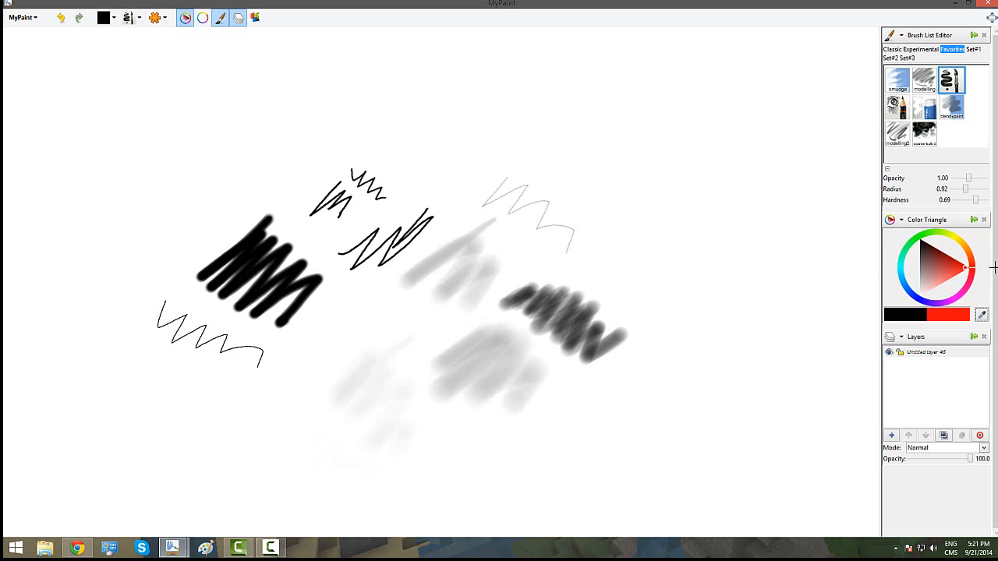
# Paint a thin bright red zigzag and a thick muted red blob at radius 4.34 in the canvas's upper right area
pyautogui.click(920, 114)
pyautogui.moveTo(591, 206)
pyautogui.mouseDown()
pyautogui.moveTo(632, 168)
pyautogui.moveTo(703, 255)
pyautogui.mouseUp()
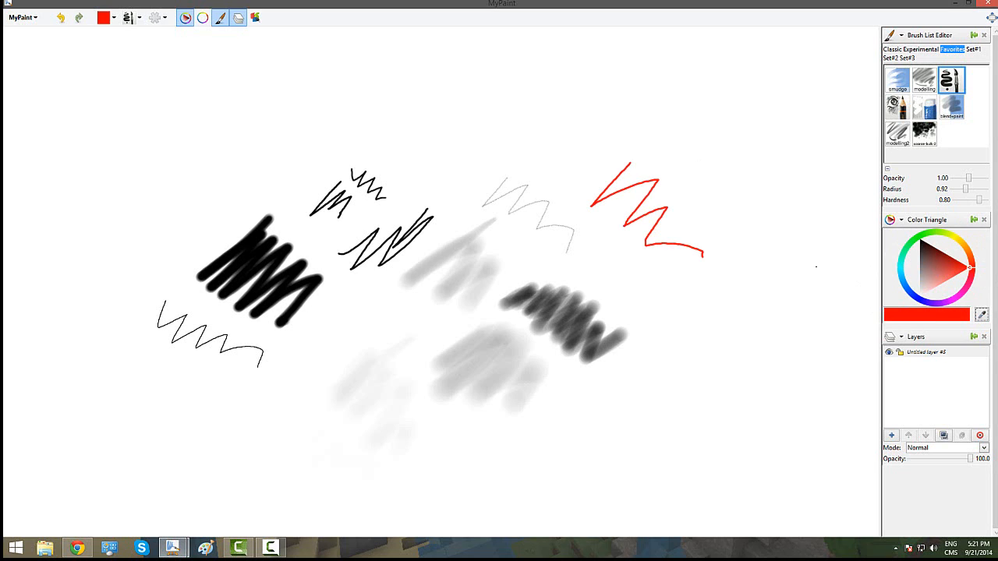
pyautogui.click(945, 267)
pyautogui.moveTo(672, 150)
pyautogui.mouseDown()
pyautogui.moveTo(706, 187)
pyautogui.moveTo(698, 215)
pyautogui.moveTo(713, 183)
pyautogui.mouseUp()
pyautogui.moveTo(966, 188); pyautogui.dragTo(984, 188)
pyautogui.moveTo(668, 88)
pyautogui.mouseDown()
pyautogui.moveTo(719, 152)
pyautogui.moveTo(729, 191)
pyautogui.mouseUp()
# Paint a thick amber stroke across the canvas's upper left area, and sample the muted red from the blob
pyautogui.moveTo(972, 262); pyautogui.dragTo(958, 243)
pyautogui.moveTo(373, 109); pyautogui.dragTo(105, 181)
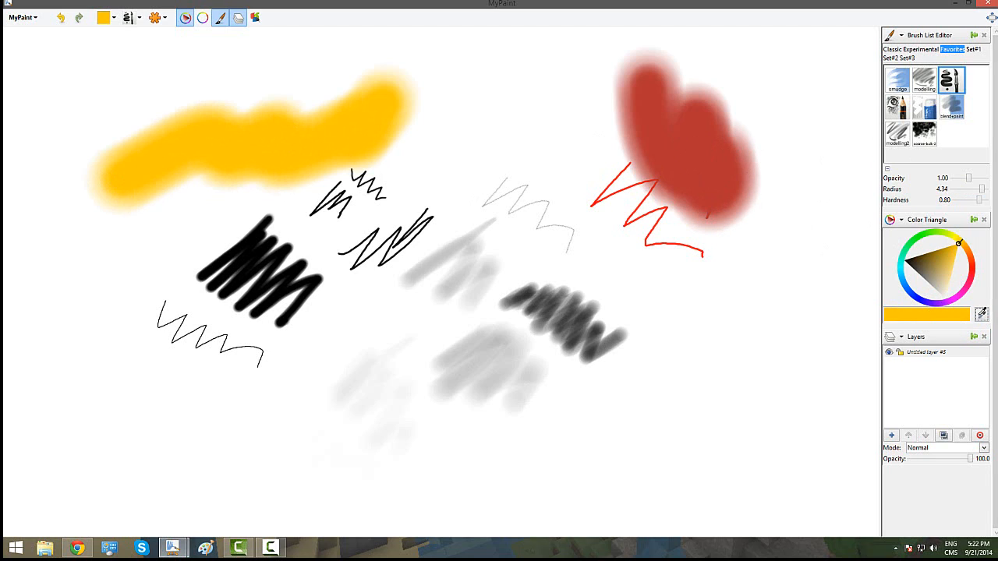
pyautogui.click(715, 161)
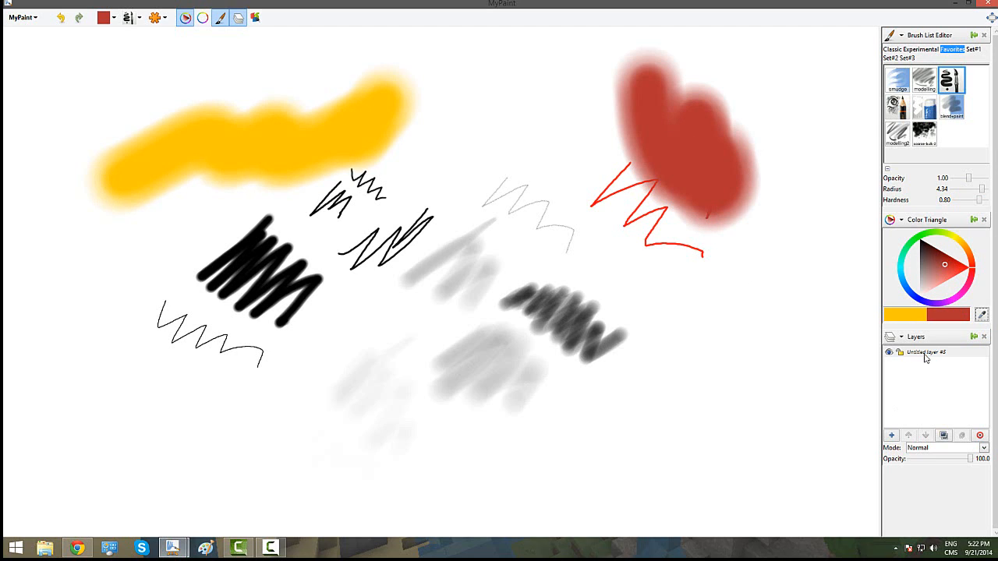
# Hide the only layer and show it again, and try its lock
pyautogui.click(893, 355)
pyautogui.click(891, 354)
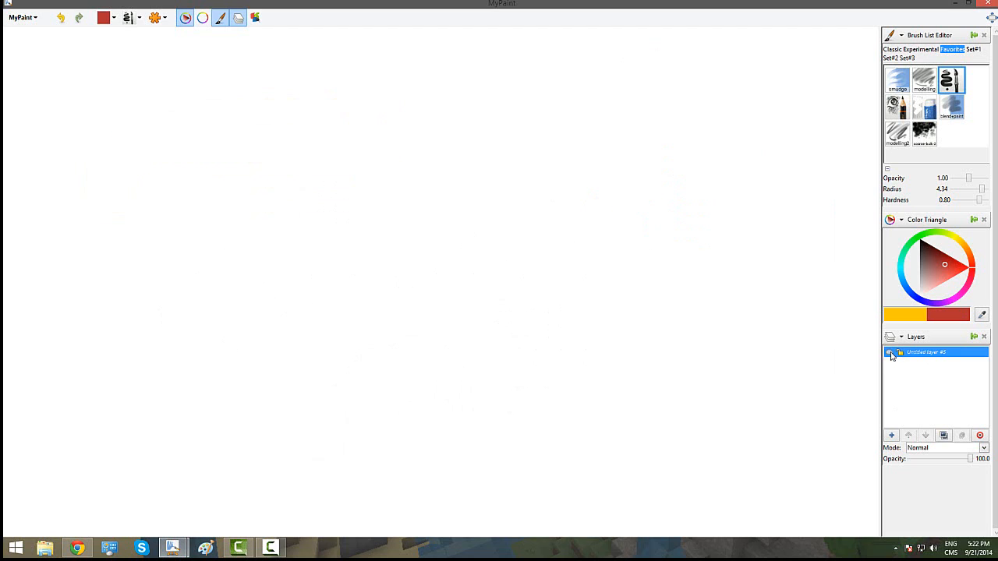
pyautogui.click(891, 355)
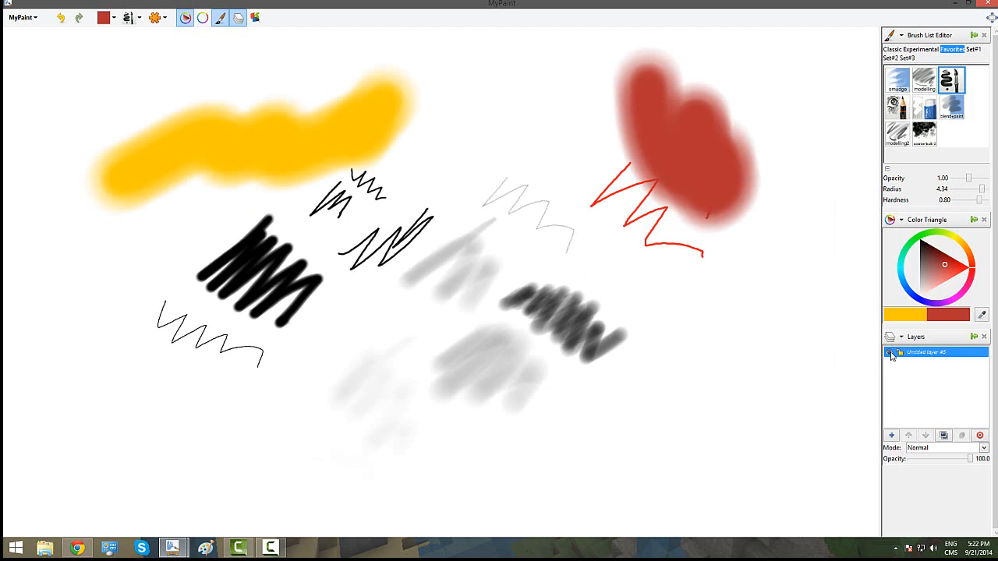
pyautogui.click(901, 354)
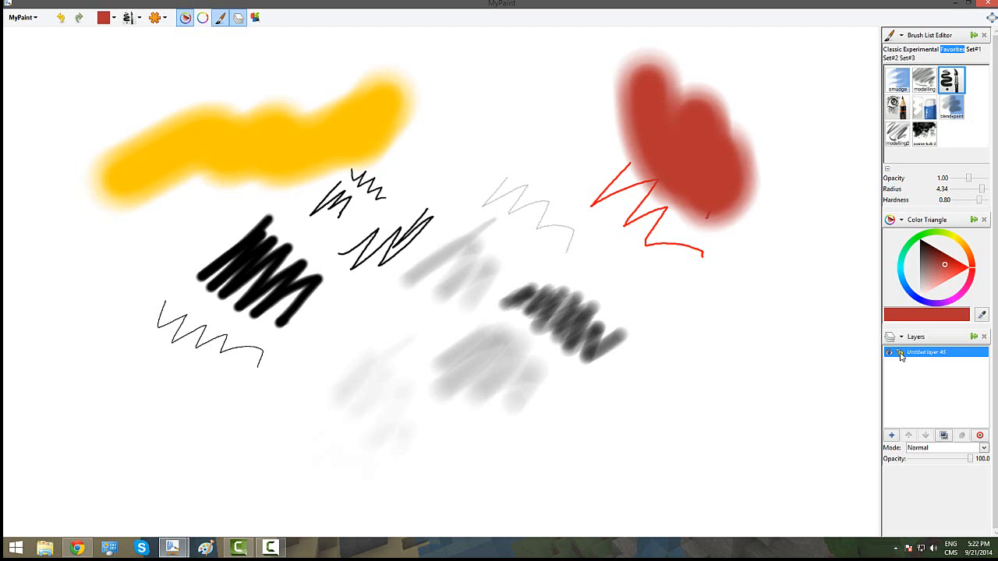
# Cover most of the canvas with thick muted red strokes, and rename the layer as Red spot
pyautogui.moveTo(540, 211)
pyautogui.mouseDown()
pyautogui.moveTo(663, 312)
pyautogui.moveTo(589, 304)
pyautogui.moveTo(654, 366)
pyautogui.mouseUp()
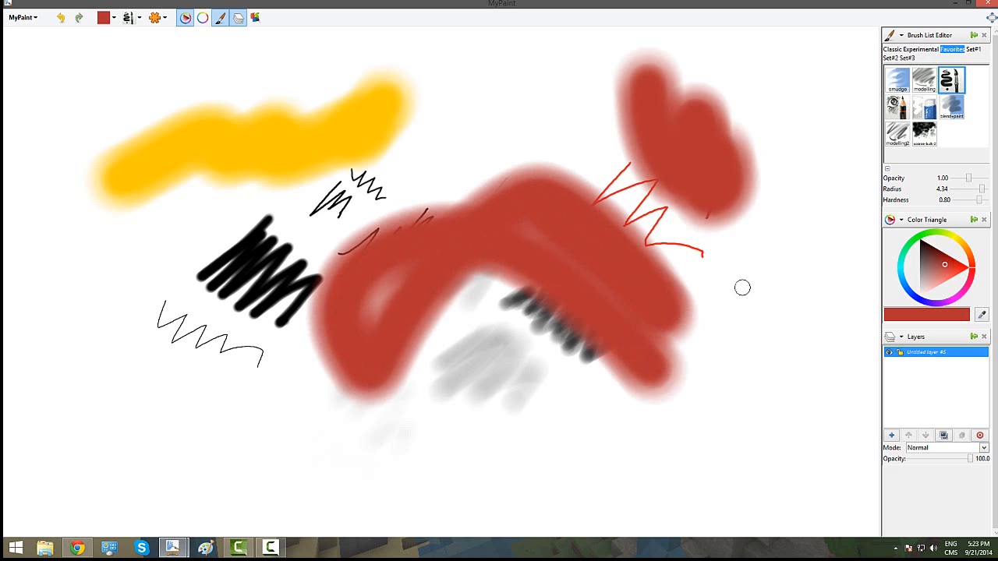
pyautogui.moveTo(342, 216)
pyautogui.mouseDown()
pyautogui.moveTo(317, 269)
pyautogui.moveTo(411, 236)
pyautogui.moveTo(435, 313)
pyautogui.moveTo(618, 206)
pyautogui.moveTo(598, 274)
pyautogui.moveTo(720, 209)
pyautogui.moveTo(745, 258)
pyautogui.moveTo(701, 211)
pyautogui.moveTo(473, 255)
pyautogui.moveTo(444, 237)
pyautogui.moveTo(293, 222)
pyautogui.mouseUp()
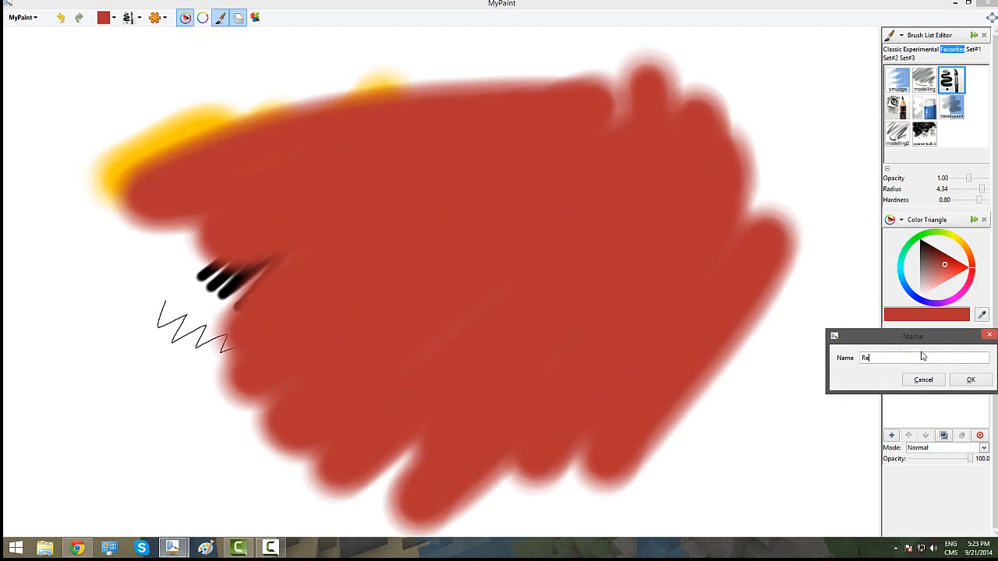
pyautogui.press('Return')
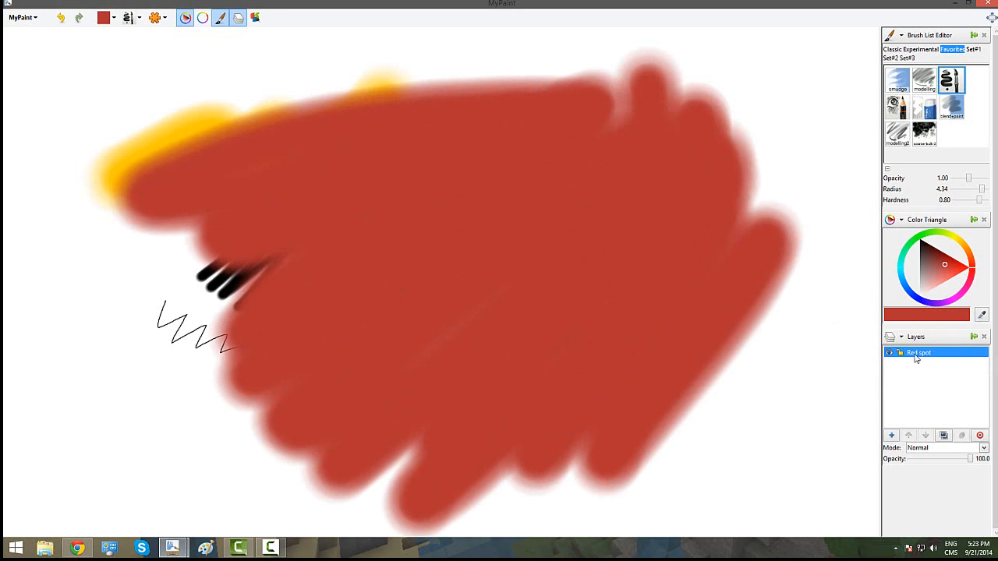
# Add a new layer above Red spot and name it dot
pyautogui.click(892, 437)
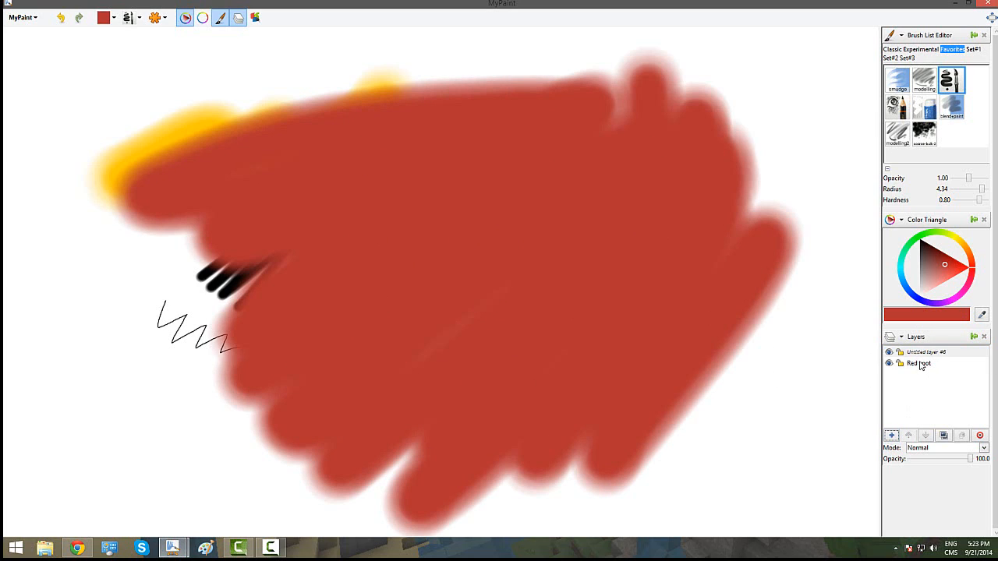
pyautogui.doubleClick(918, 353)
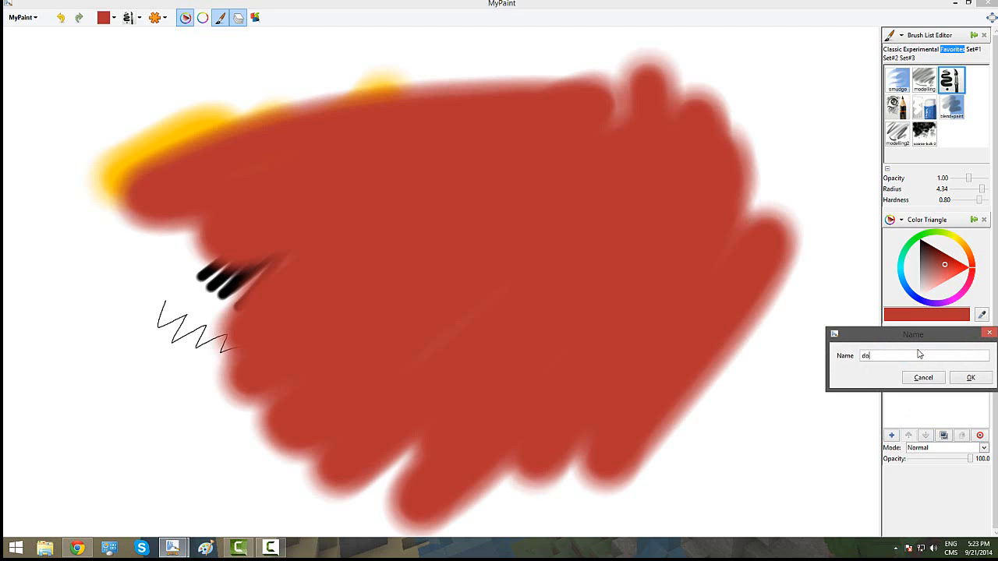
pyautogui.press('Return')
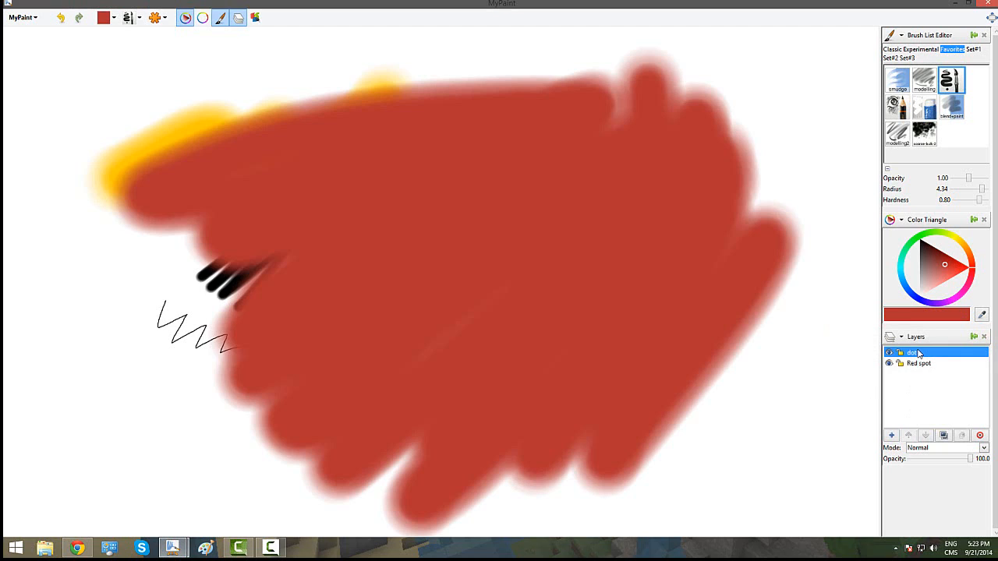
# Paint a blue blob with four long arms at radius 3.03 on the dot layer, and move that layer below Red spot
pyautogui.click(910, 296)
pyautogui.click(953, 87)
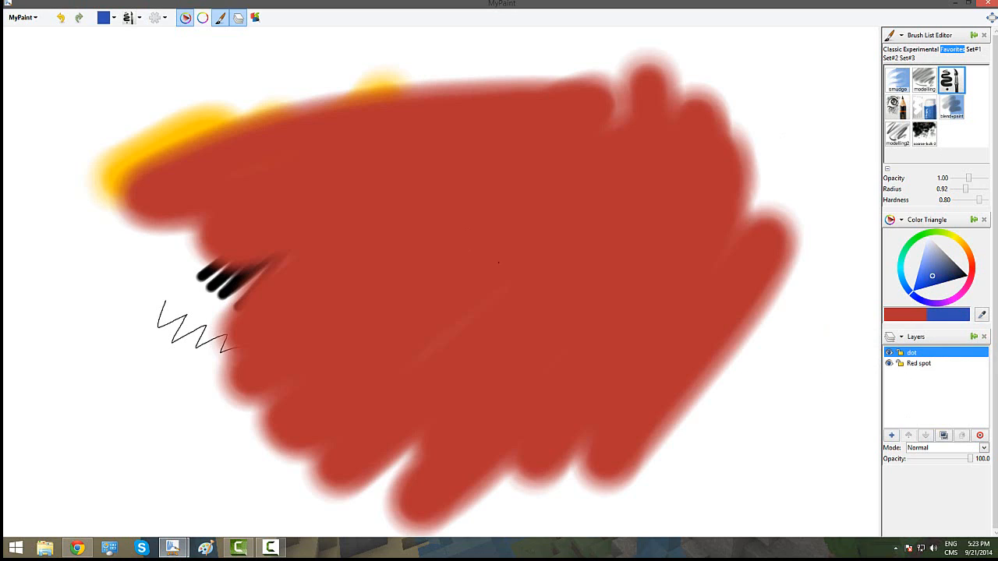
pyautogui.moveTo(965, 189); pyautogui.dragTo(975, 188)
pyautogui.moveTo(460, 211)
pyautogui.mouseDown()
pyautogui.moveTo(534, 209)
pyautogui.moveTo(480, 331)
pyautogui.moveTo(399, 300)
pyautogui.moveTo(484, 206)
pyautogui.moveTo(506, 219)
pyautogui.moveTo(480, 223)
pyautogui.moveTo(515, 218)
pyautogui.moveTo(488, 234)
pyautogui.moveTo(508, 233)
pyautogui.moveTo(546, 272)
pyautogui.moveTo(492, 308)
pyautogui.moveTo(507, 308)
pyautogui.moveTo(526, 254)
pyautogui.moveTo(549, 261)
pyautogui.moveTo(549, 250)
pyautogui.moveTo(490, 194)
pyautogui.moveTo(502, 200)
pyautogui.moveTo(493, 250)
pyautogui.moveTo(473, 274)
pyautogui.moveTo(833, 129)
pyautogui.moveTo(548, 501)
pyautogui.mouseUp()
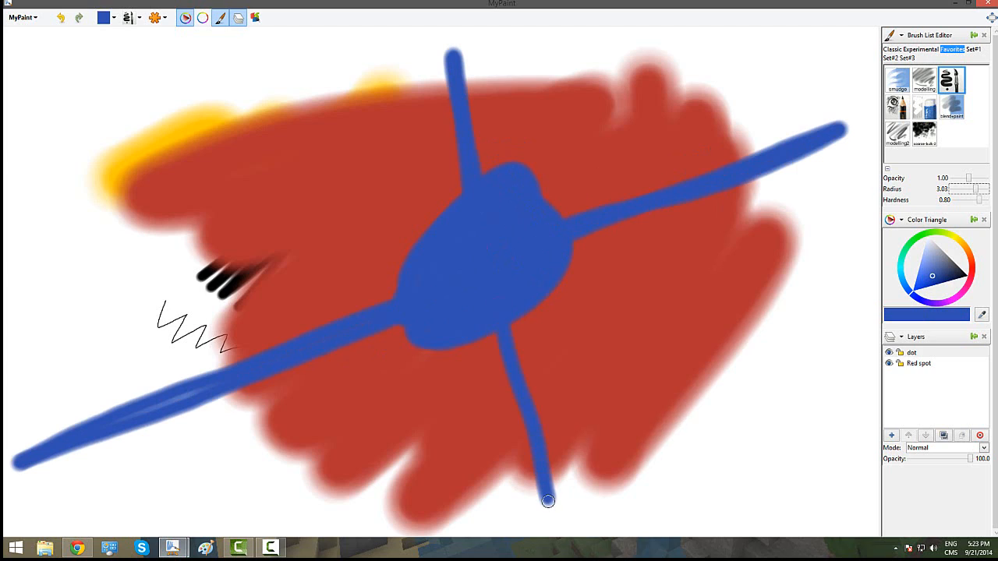
pyautogui.click(926, 437)
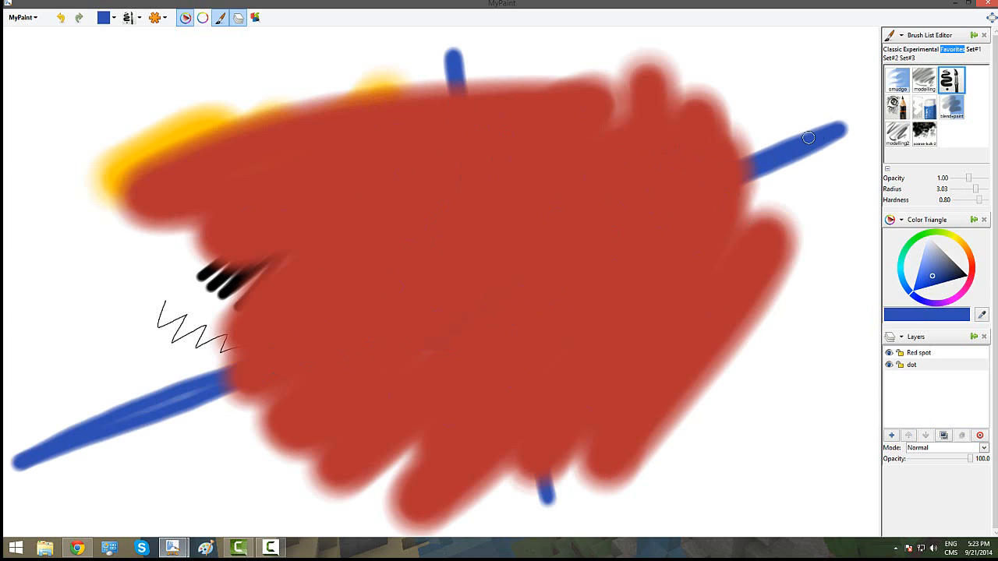
# Duplicate the dot layer and move the copy above Red spot
pyautogui.click(911, 365)
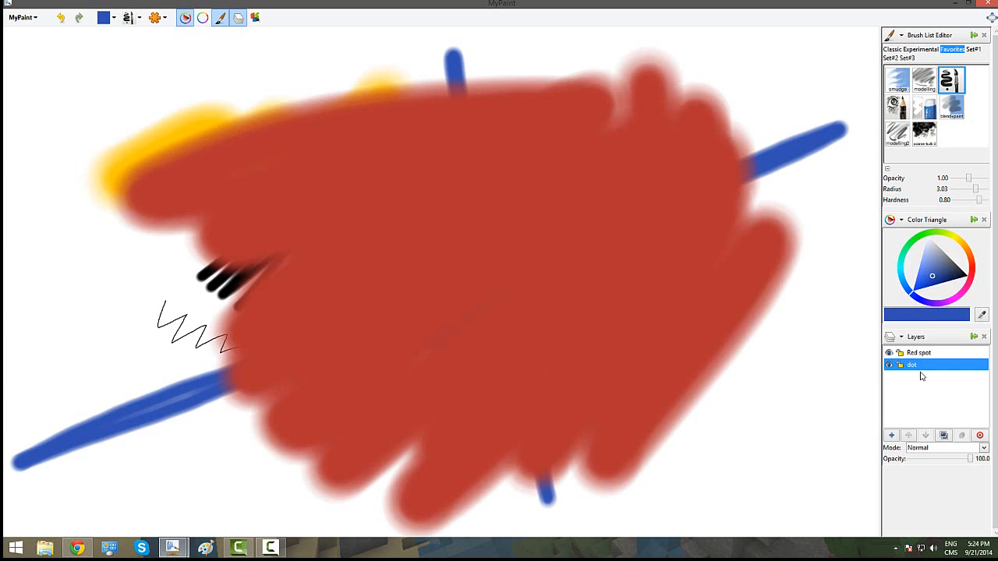
pyautogui.click(943, 435)
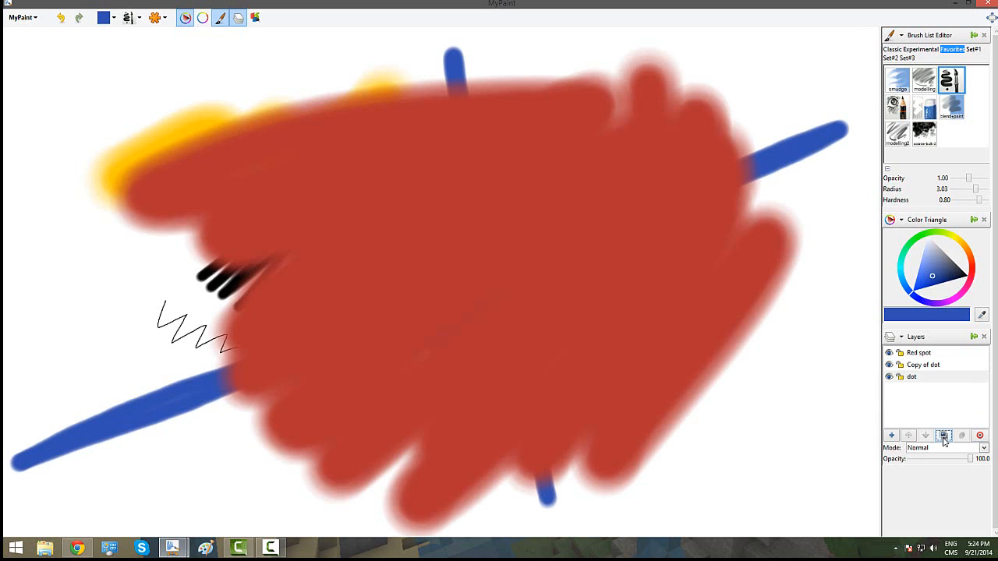
pyautogui.click(925, 366)
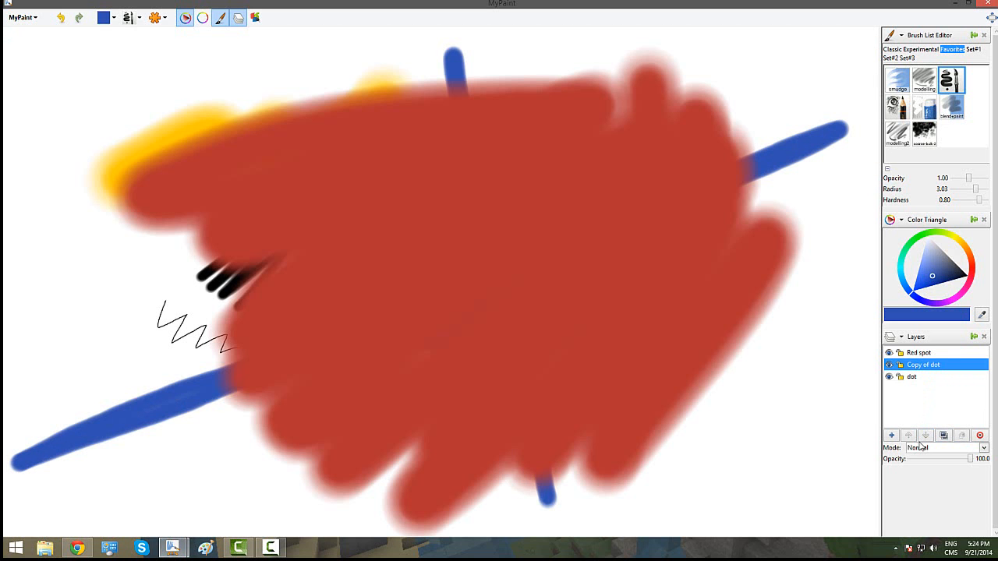
pyautogui.click(909, 435)
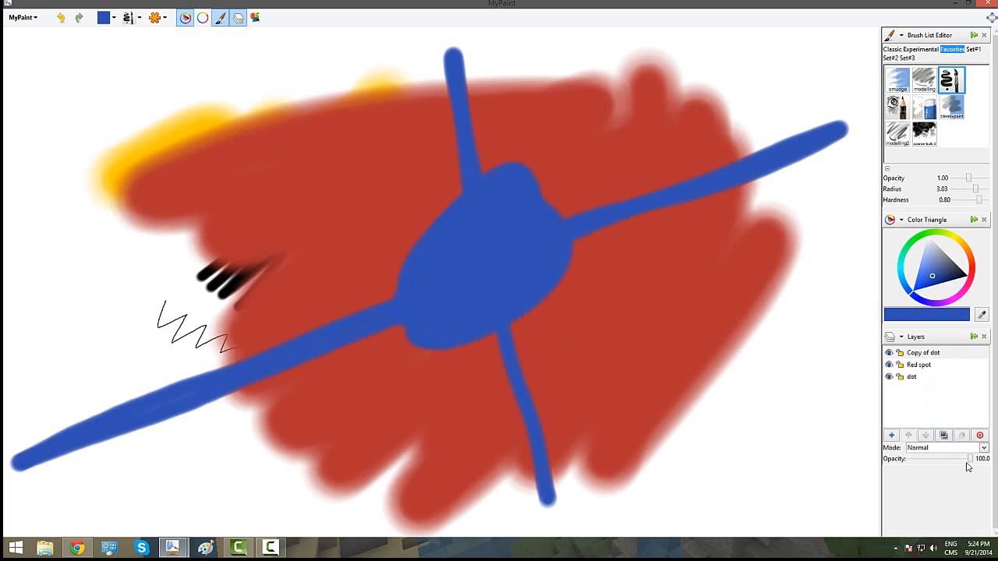
# Duplicate the Red spot layer and move the original to the top of the layer stack
pyautogui.click(910, 379)
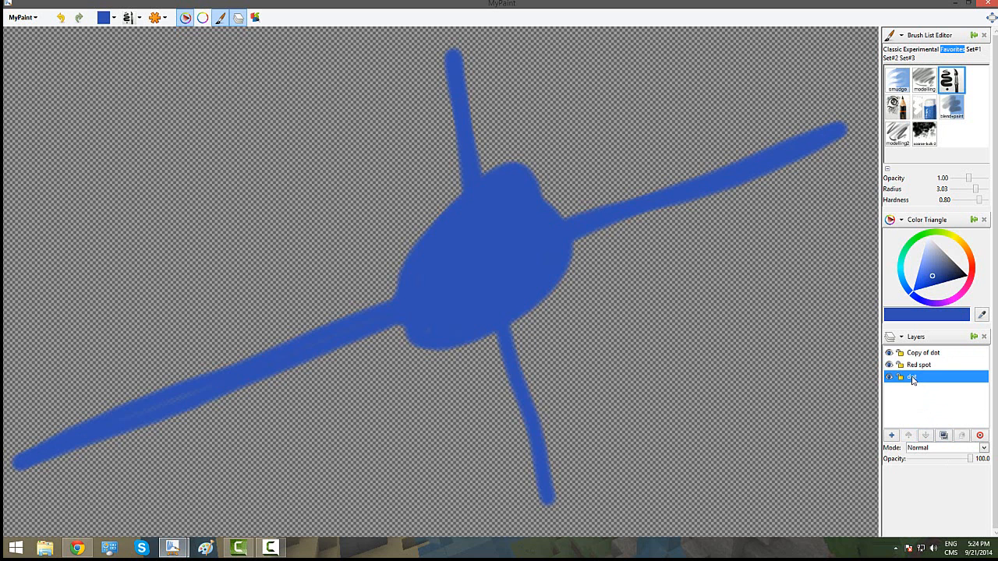
pyautogui.click(925, 365)
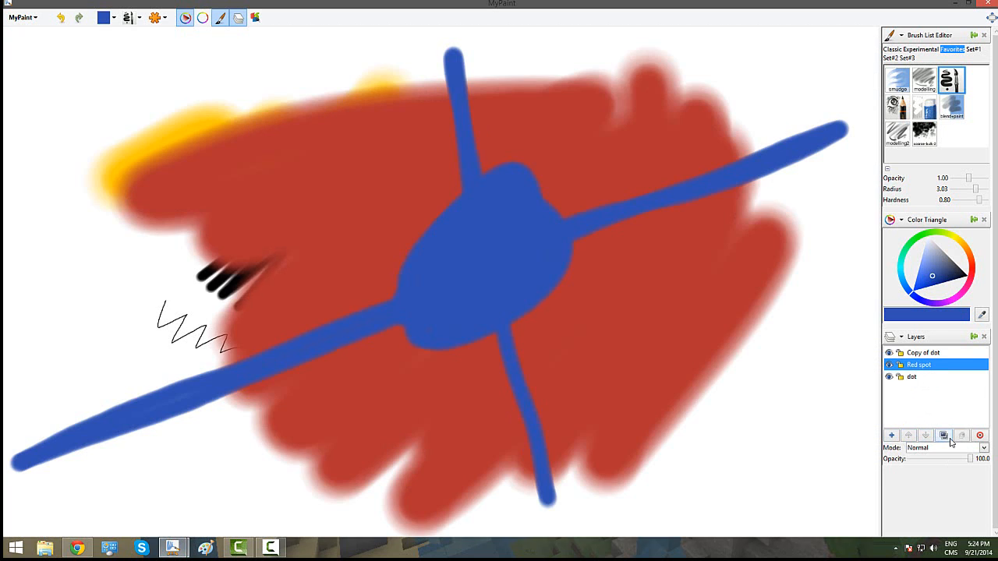
pyautogui.click(943, 436)
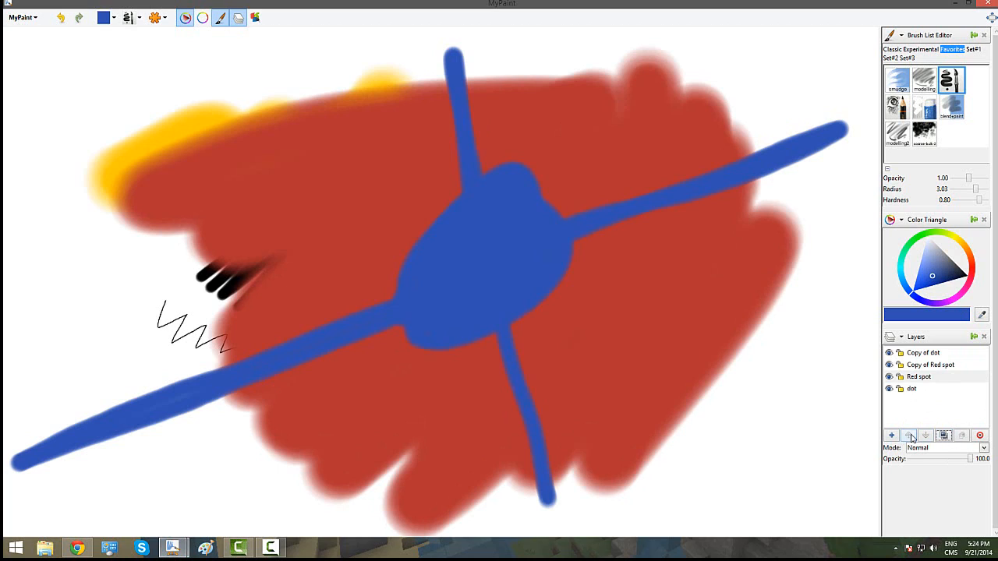
pyautogui.click(909, 436)
pyautogui.click(909, 435)
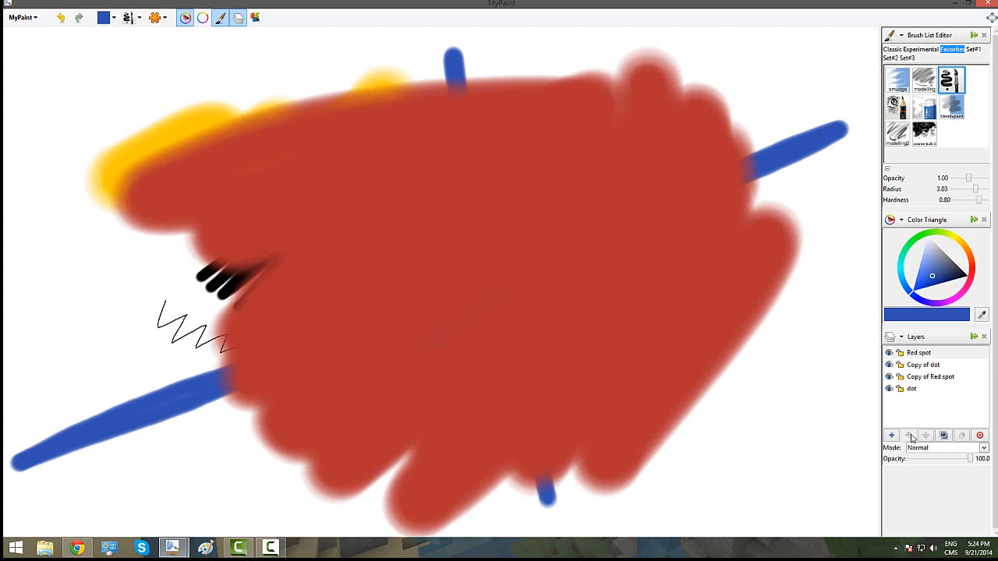
# Scribble an orange zigzag across the middle of the red area on the topmost Red spot layer
pyautogui.click(925, 380)
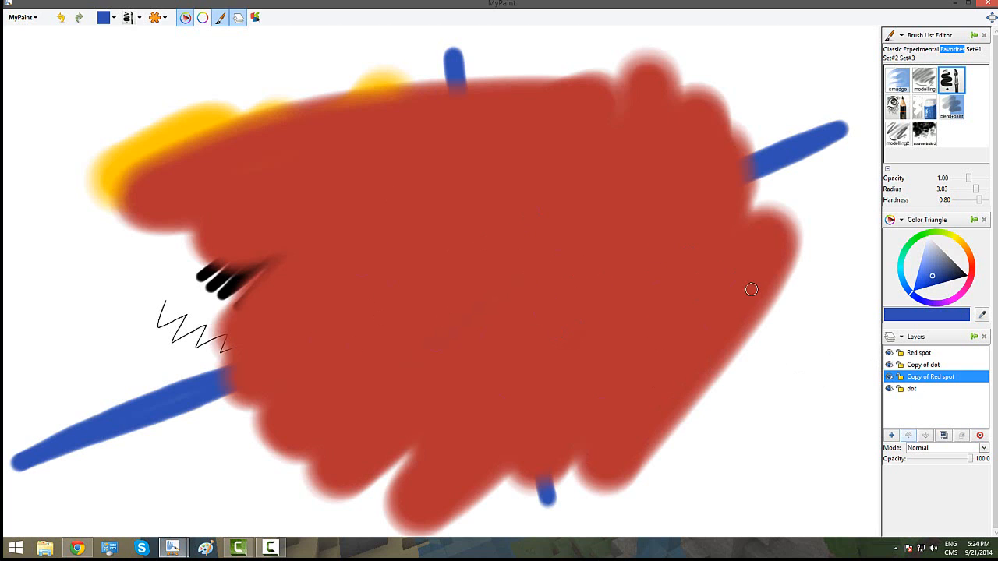
pyautogui.click(927, 354)
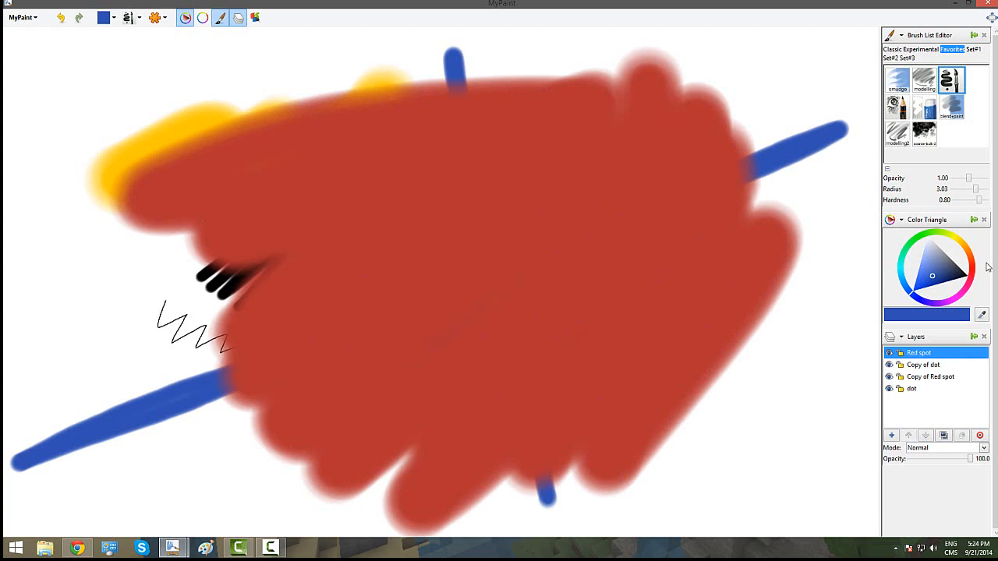
pyautogui.click(975, 264)
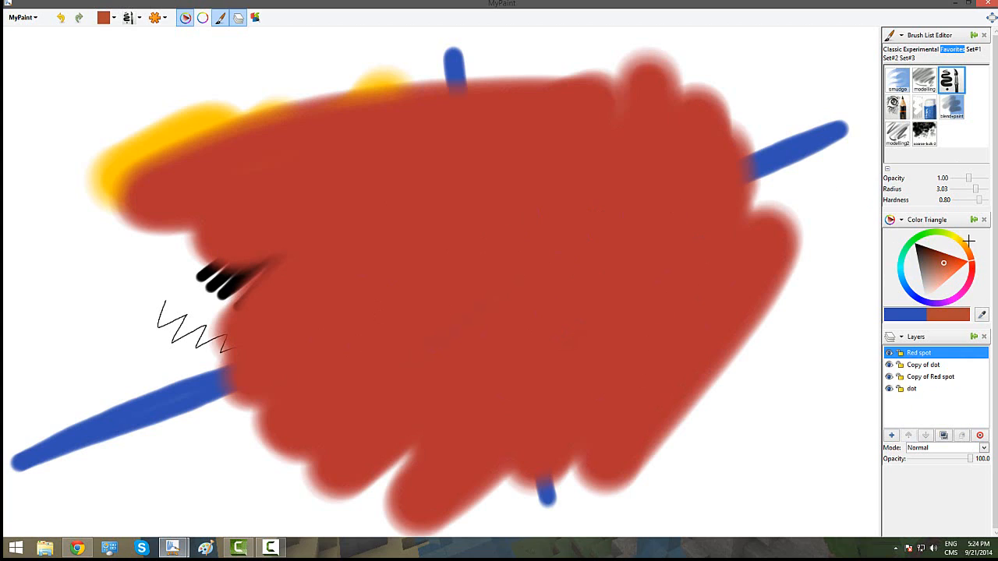
pyautogui.click(961, 245)
pyautogui.moveTo(394, 311)
pyautogui.mouseDown()
pyautogui.moveTo(590, 301)
pyautogui.moveTo(359, 221)
pyautogui.moveTo(631, 284)
pyautogui.mouseUp()
# Hide the Red spot and Copy of dot layers to compare the layers beneath, and show them again
pyautogui.click(888, 354)
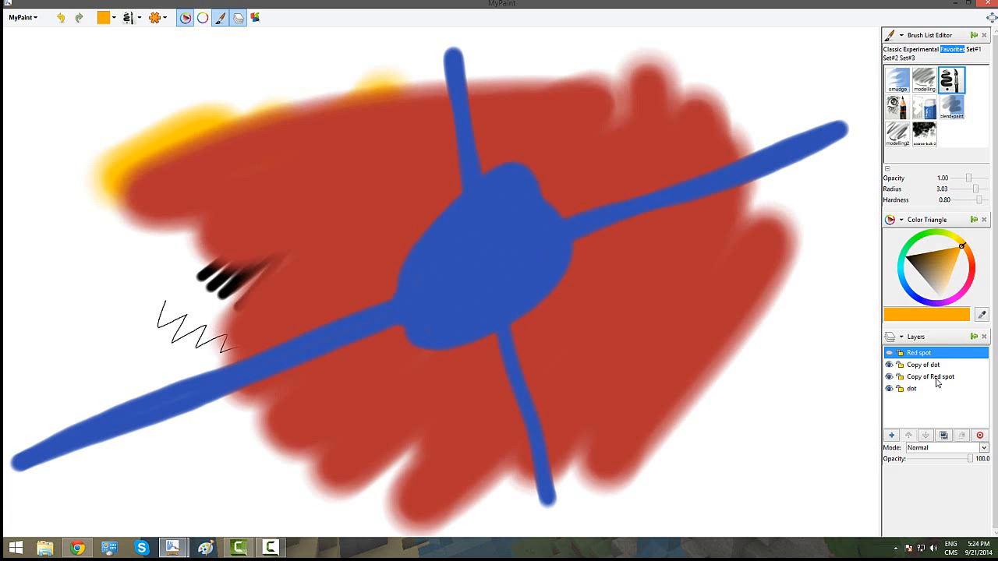
pyautogui.click(890, 365)
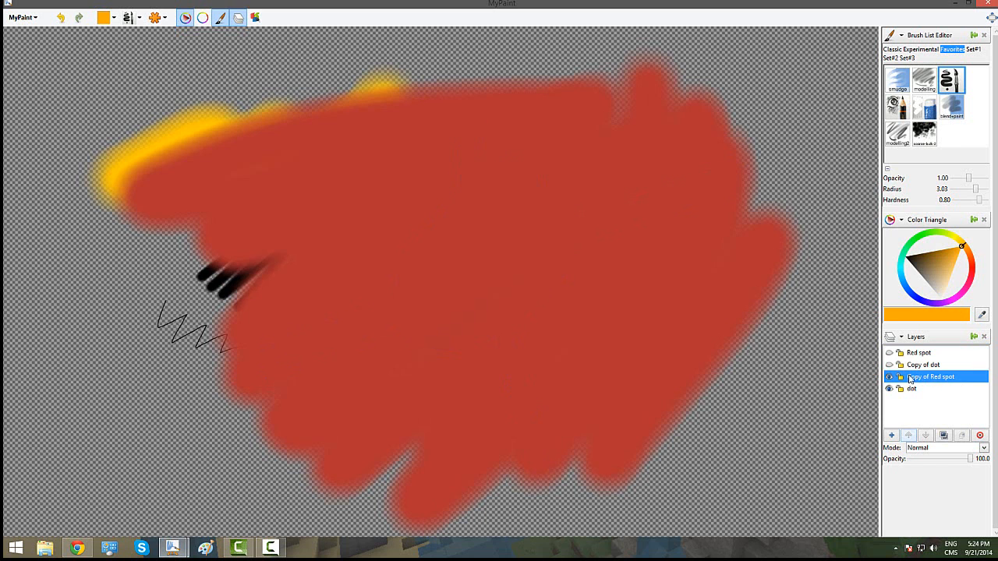
pyautogui.click(920, 378)
pyautogui.click(890, 354)
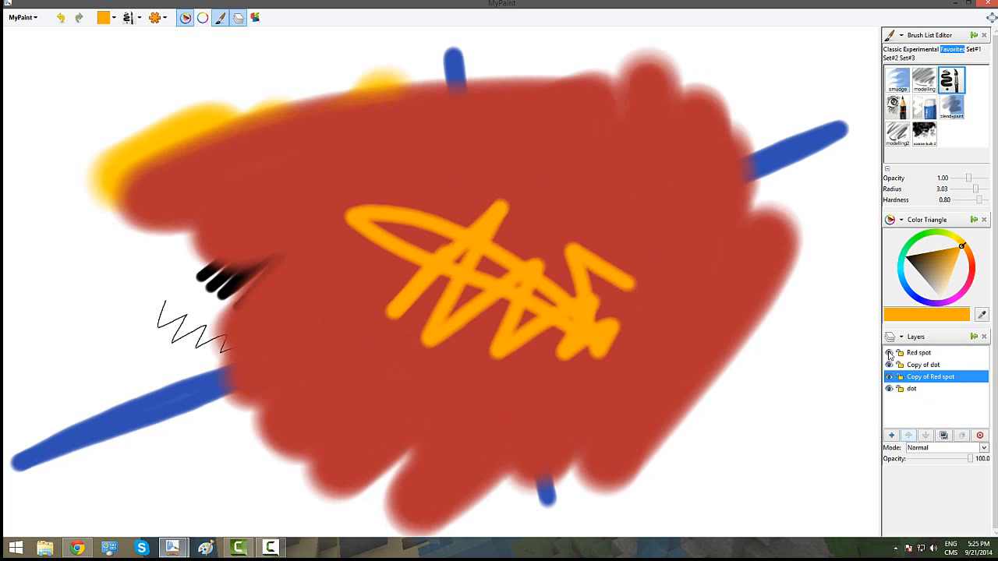
# Merge the layers down one after another, starting from Red spot, until only the dot layer remains
pyautogui.click(926, 355)
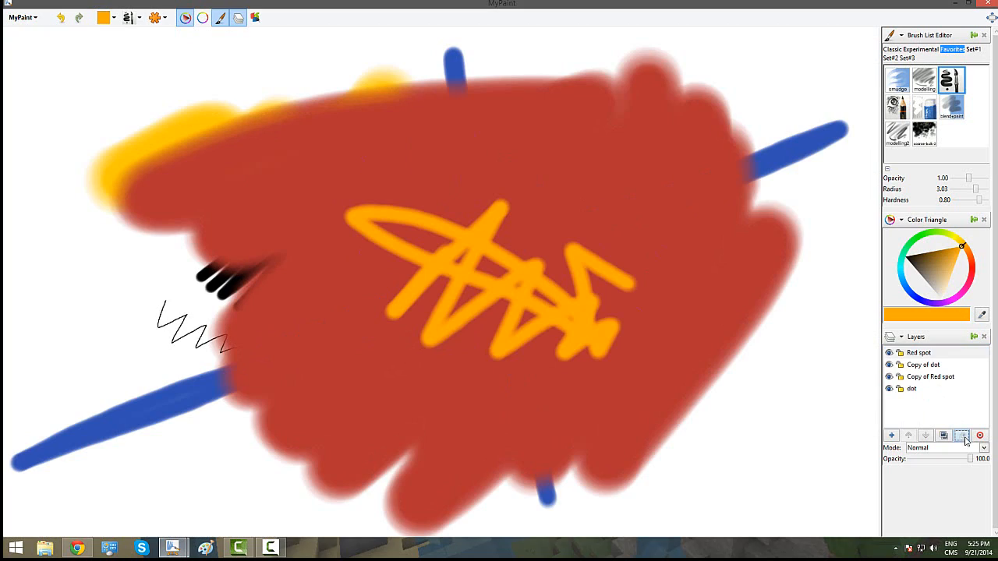
pyautogui.click(961, 435)
pyautogui.click(933, 354)
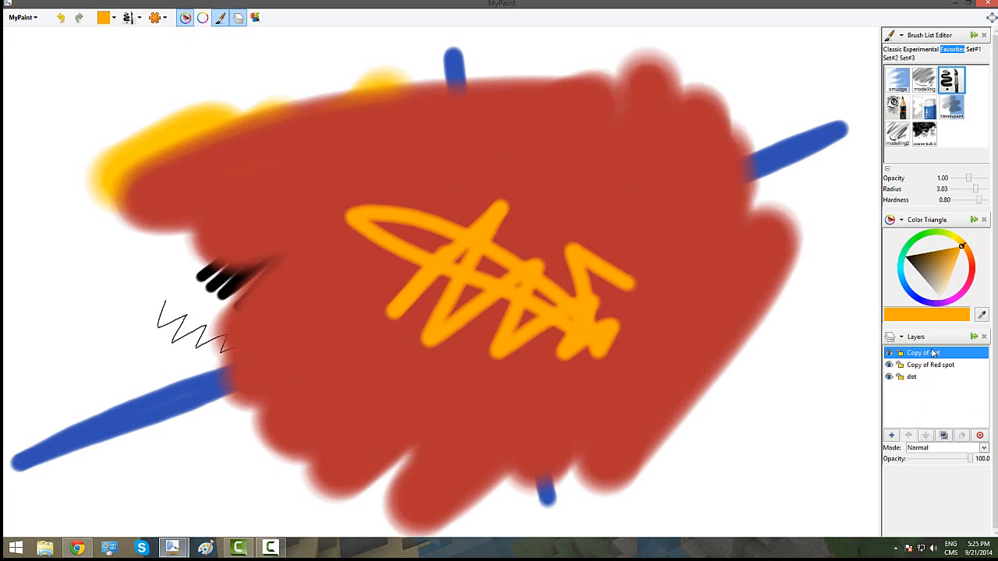
pyautogui.click(963, 436)
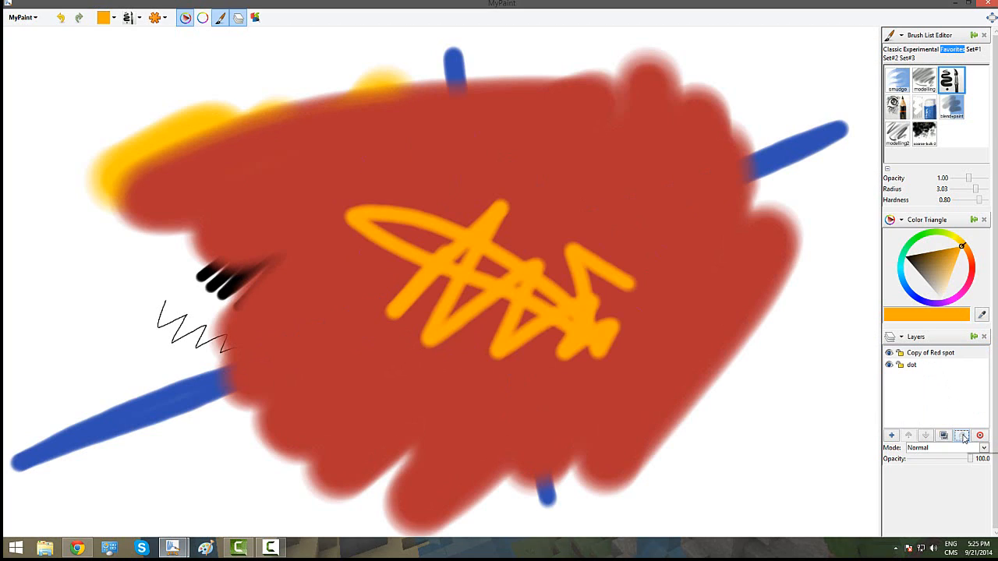
pyautogui.click(962, 437)
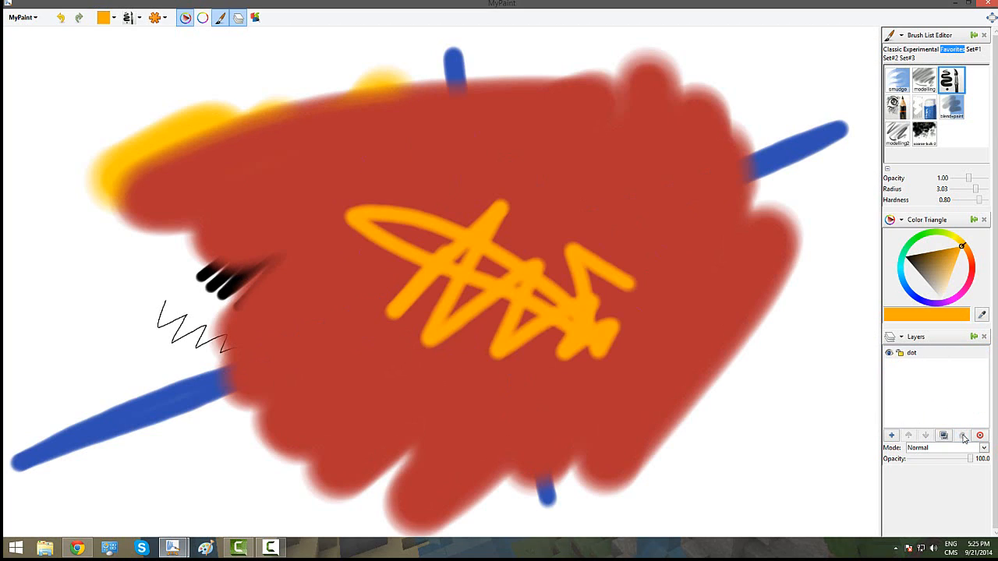
# Rename the merged layer as full mix
pyautogui.doubleClick(918, 356)
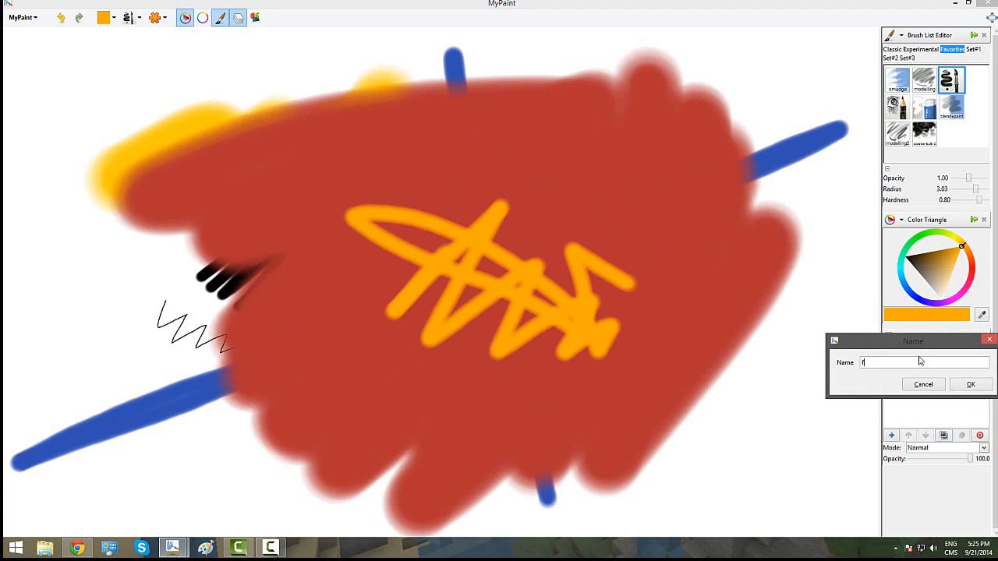
pyautogui.write('full mix')
pyautogui.press('Return')
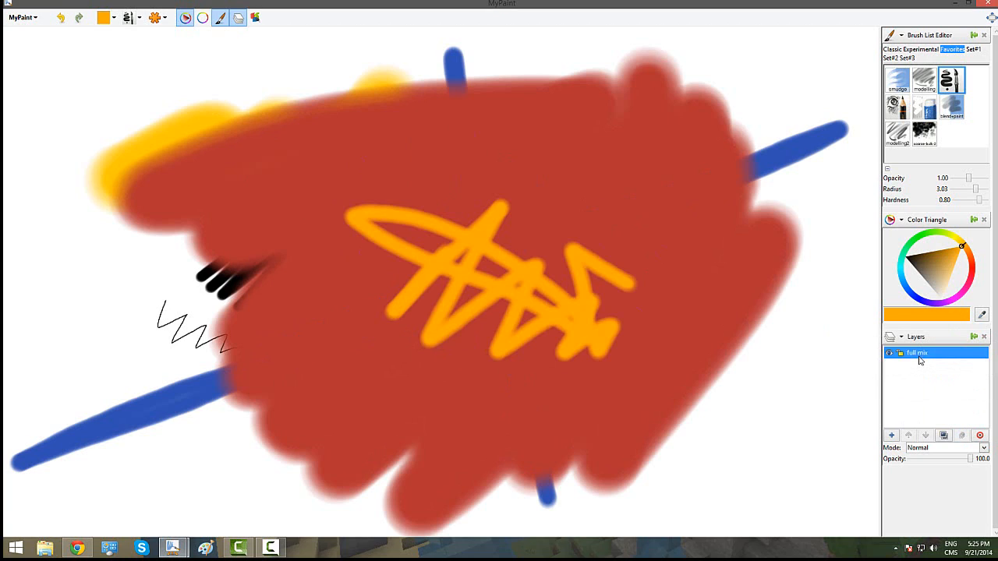
# Erase broad bands across the upper part of the red area with the eraser brush, then switch to the smudge brush
pyautogui.click(926, 110)
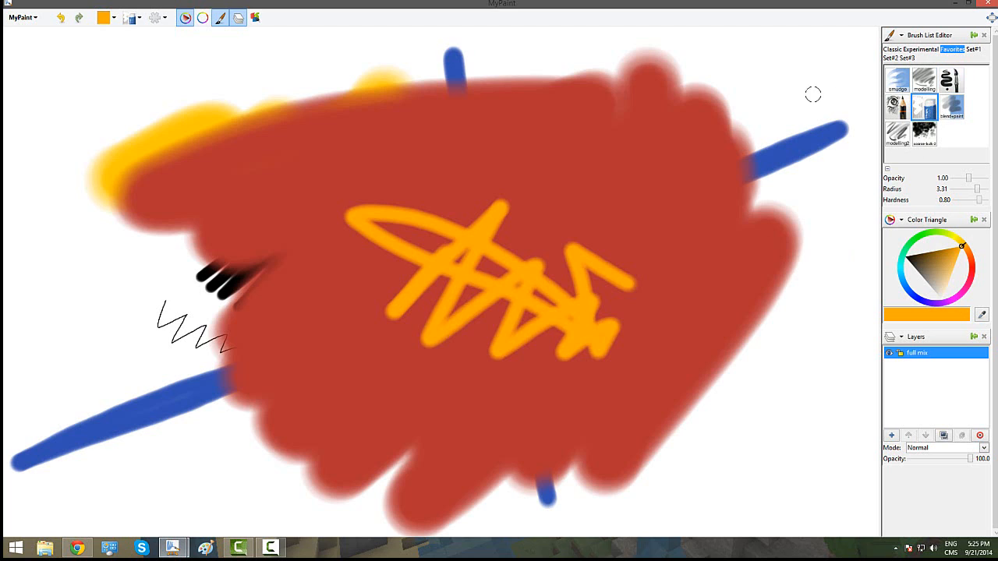
pyautogui.moveTo(701, 113)
pyautogui.mouseDown()
pyautogui.moveTo(550, 139)
pyautogui.moveTo(322, 147)
pyautogui.moveTo(145, 133)
pyautogui.moveTo(93, 116)
pyautogui.moveTo(78, 197)
pyautogui.moveTo(141, 125)
pyautogui.moveTo(135, 181)
pyautogui.moveTo(115, 174)
pyautogui.moveTo(115, 192)
pyautogui.moveTo(167, 132)
pyautogui.moveTo(141, 189)
pyautogui.moveTo(240, 155)
pyautogui.moveTo(431, 158)
pyautogui.moveTo(159, 159)
pyautogui.mouseUp()
pyautogui.moveTo(515, 145); pyautogui.dragTo(651, 138)
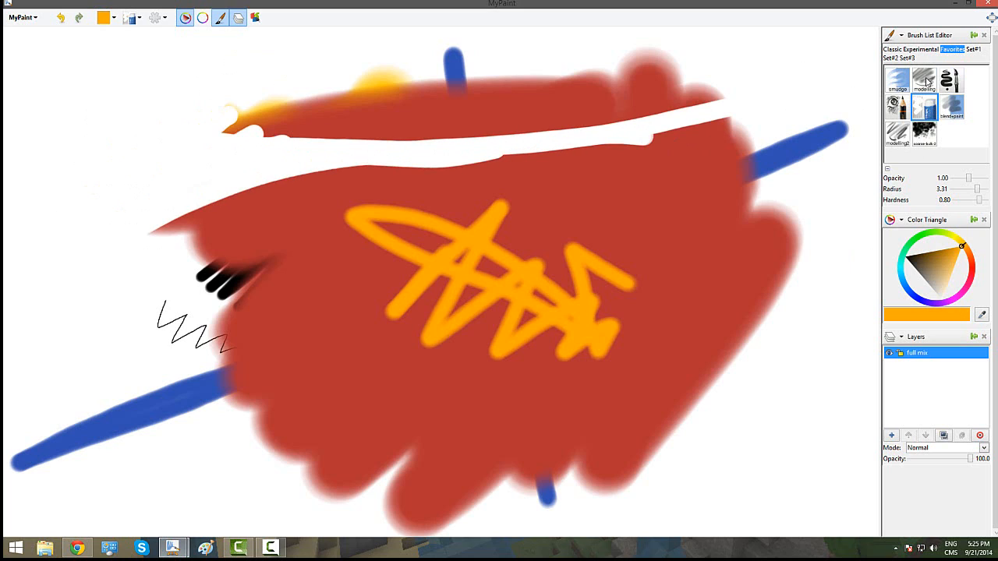
pyautogui.click(927, 82)
pyautogui.click(898, 85)
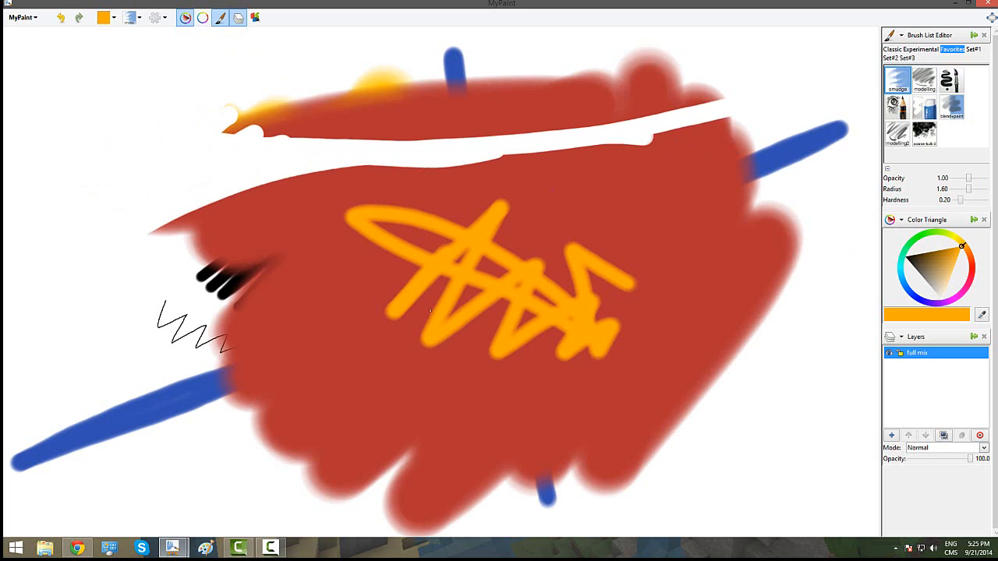
# Clear the full mix layer by deleting it, and add two new empty layers above it
pyautogui.click(979, 436)
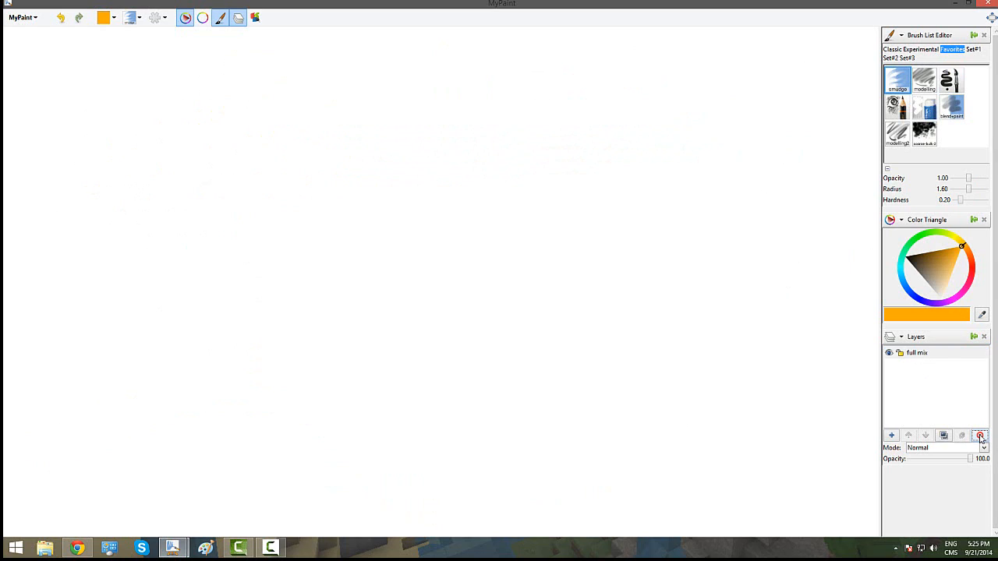
pyautogui.click(908, 354)
pyautogui.click(890, 435)
pyautogui.click(891, 435)
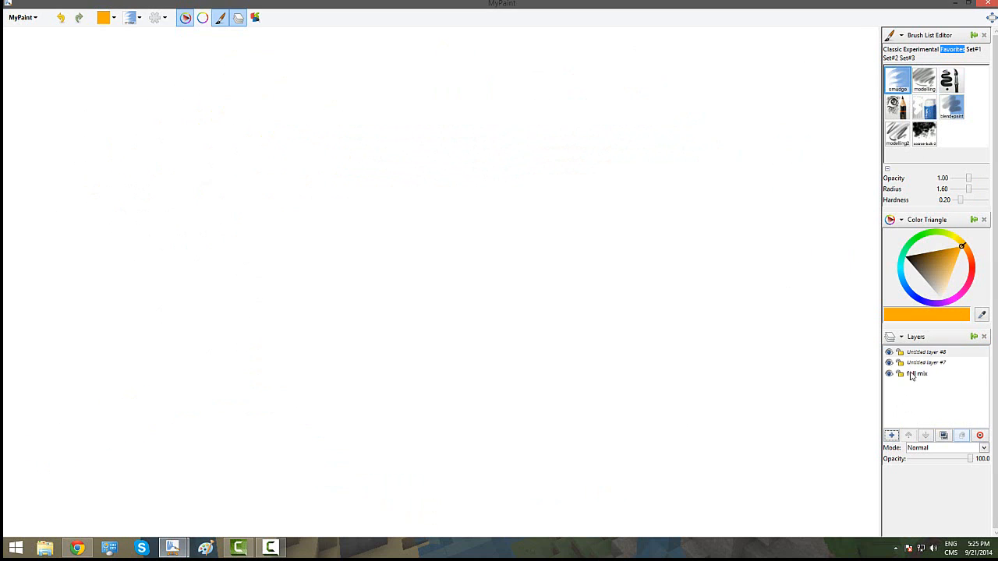
# Draw a looping black scribble near the canvas centre on the full mix layer with the ink brush
pyautogui.click(911, 375)
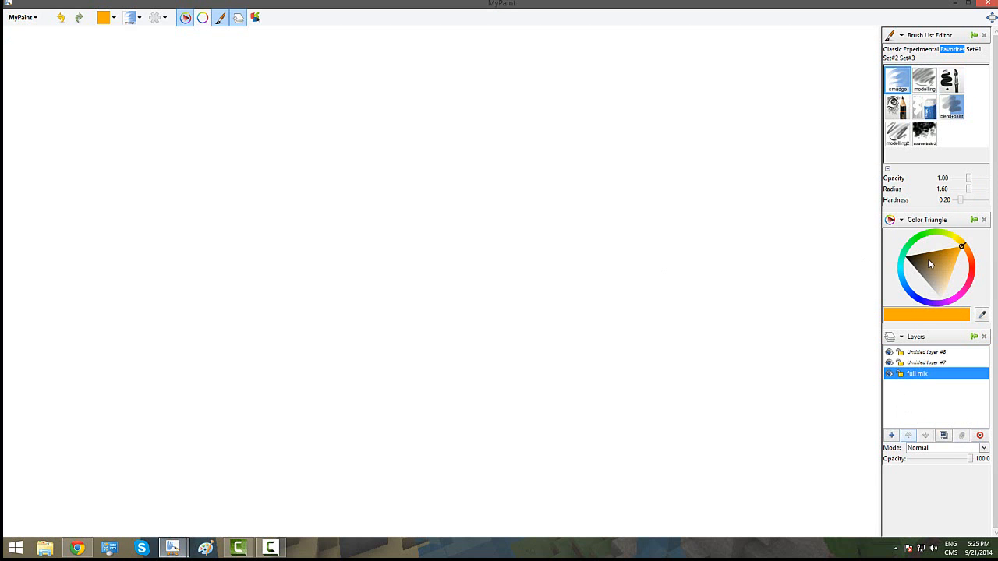
pyautogui.click(905, 258)
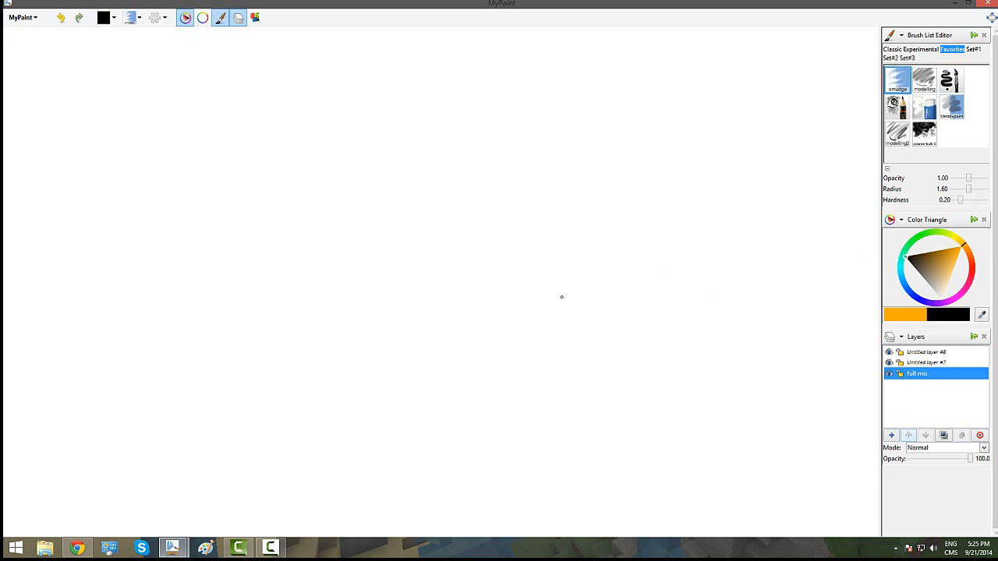
pyautogui.click(949, 79)
pyautogui.moveTo(437, 207)
pyautogui.mouseDown()
pyautogui.moveTo(438, 303)
pyautogui.moveTo(472, 261)
pyautogui.moveTo(463, 296)
pyautogui.mouseUp()
# Draw a similar yellow-orange looping scribble beside the black one on the Untitled layer #7
pyautogui.click(960, 246)
pyautogui.click(927, 362)
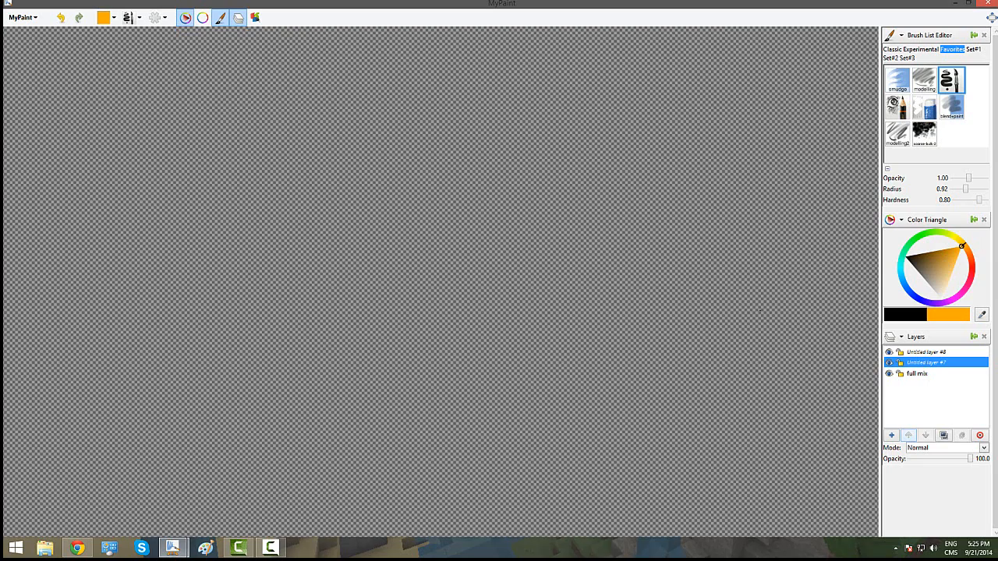
pyautogui.moveTo(572, 173)
pyautogui.mouseDown()
pyautogui.moveTo(608, 204)
pyautogui.moveTo(555, 296)
pyautogui.mouseUp()
# Draw a darker orange zigzag across both scribbles on the topmost layer, Untitled layer #8
pyautogui.click(909, 352)
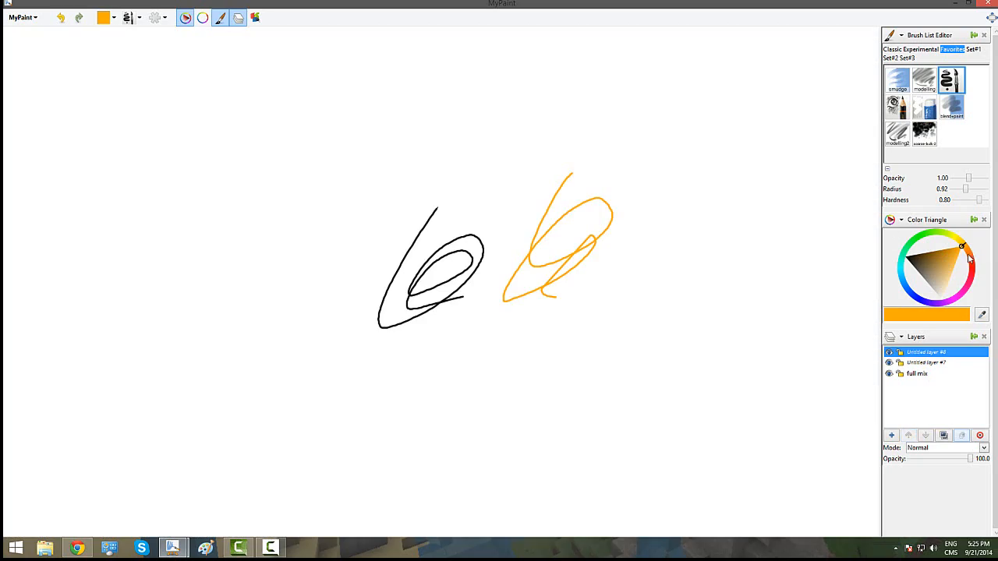
pyautogui.click(966, 255)
pyautogui.moveTo(438, 263)
pyautogui.mouseDown()
pyautogui.moveTo(355, 313)
pyautogui.moveTo(454, 310)
pyautogui.mouseUp()
# Select the full mix layer and look through the available layer blending modes
pyautogui.click(918, 386)
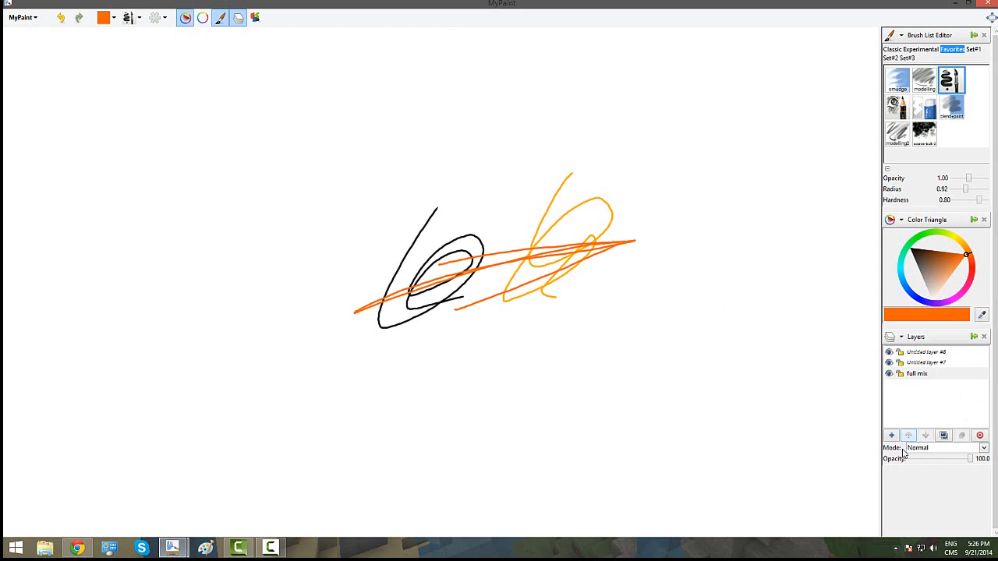
pyautogui.click(983, 449)
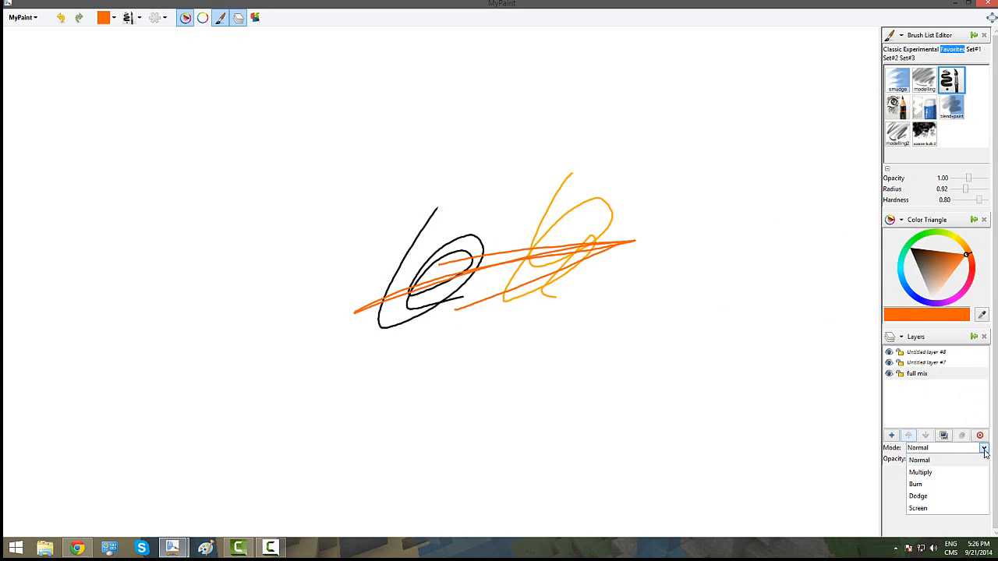
pyautogui.click(984, 449)
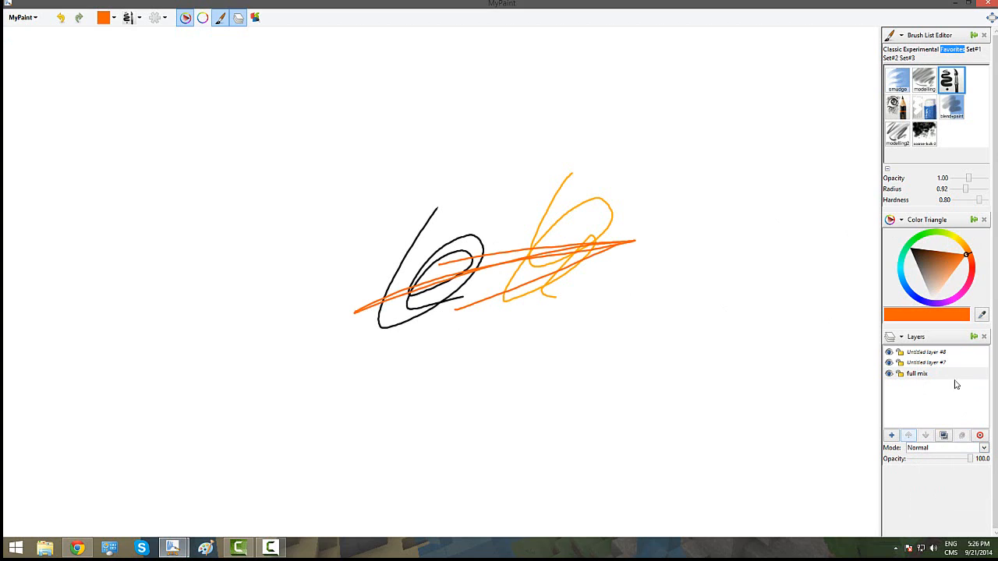
# Paint black strokes beneath the orange scribbles on the full mix layer, then cover the area with black at brush radius 5.00
pyautogui.moveTo(936, 258); pyautogui.dragTo(831, 168)
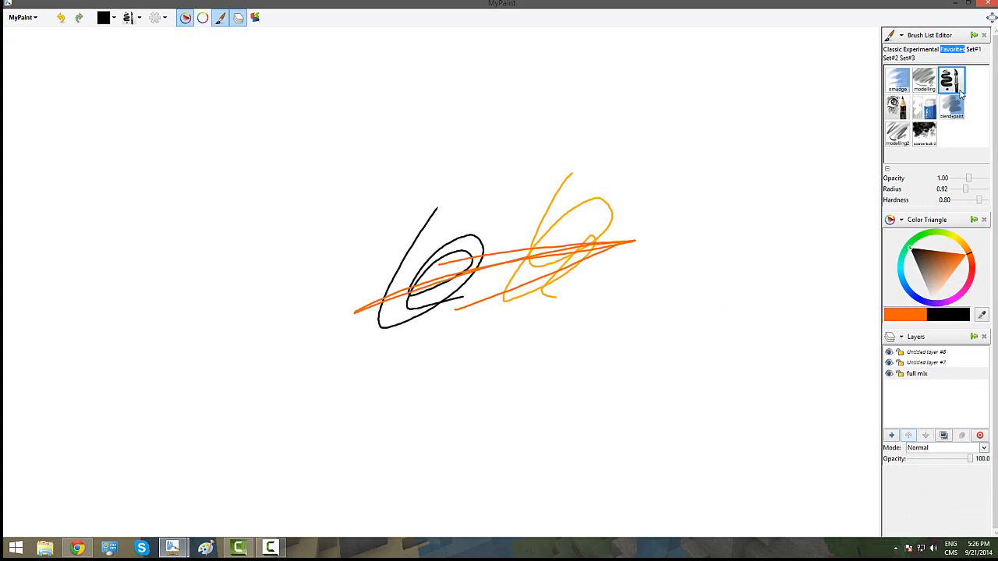
pyautogui.moveTo(647, 169)
pyautogui.mouseDown()
pyautogui.moveTo(560, 167)
pyautogui.moveTo(596, 215)
pyautogui.mouseUp()
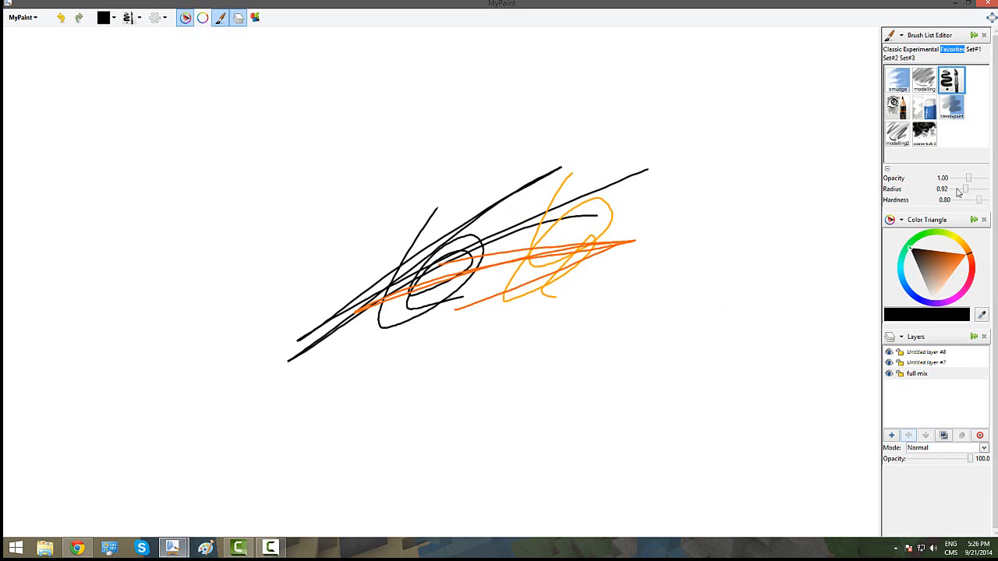
pyautogui.moveTo(964, 189); pyautogui.dragTo(986, 189)
pyautogui.moveTo(418, 197)
pyautogui.mouseDown()
pyautogui.moveTo(499, 171)
pyautogui.moveTo(439, 350)
pyautogui.moveTo(541, 370)
pyautogui.moveTo(806, 319)
pyautogui.mouseUp()
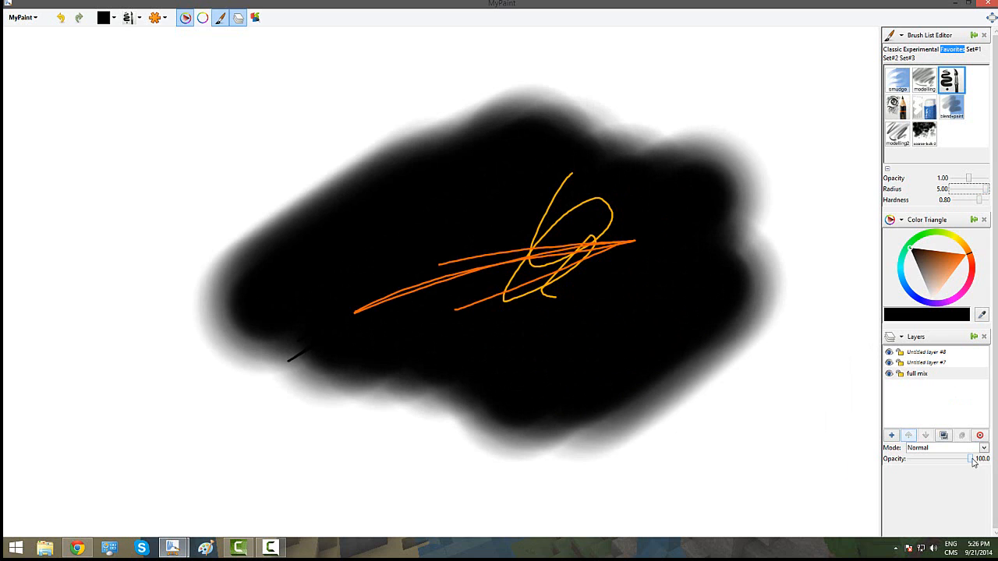
# Lower the full mix layer's opacity to about 38%
pyautogui.moveTo(972, 462); pyautogui.dragTo(921, 466)
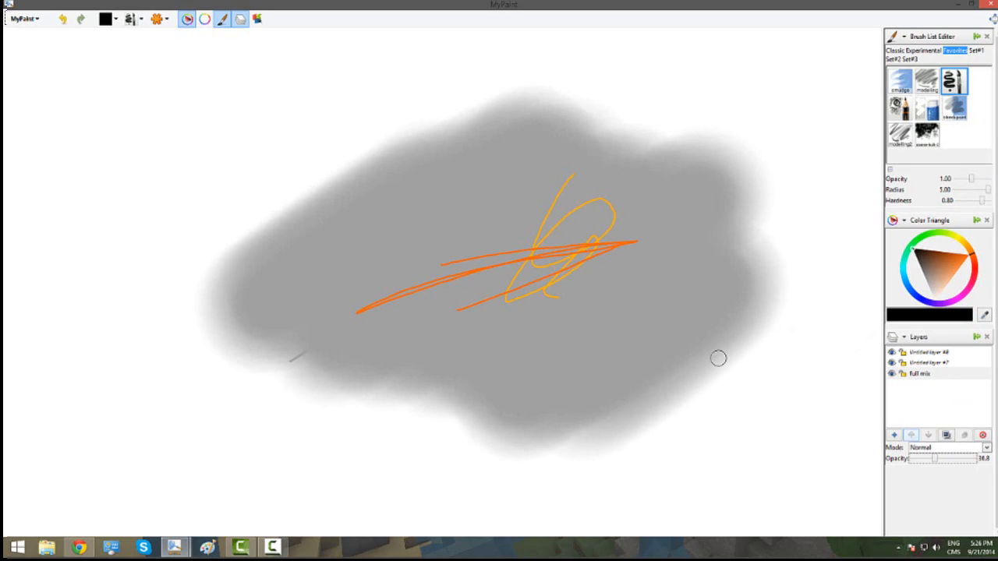
pyautogui.click(986, 4)
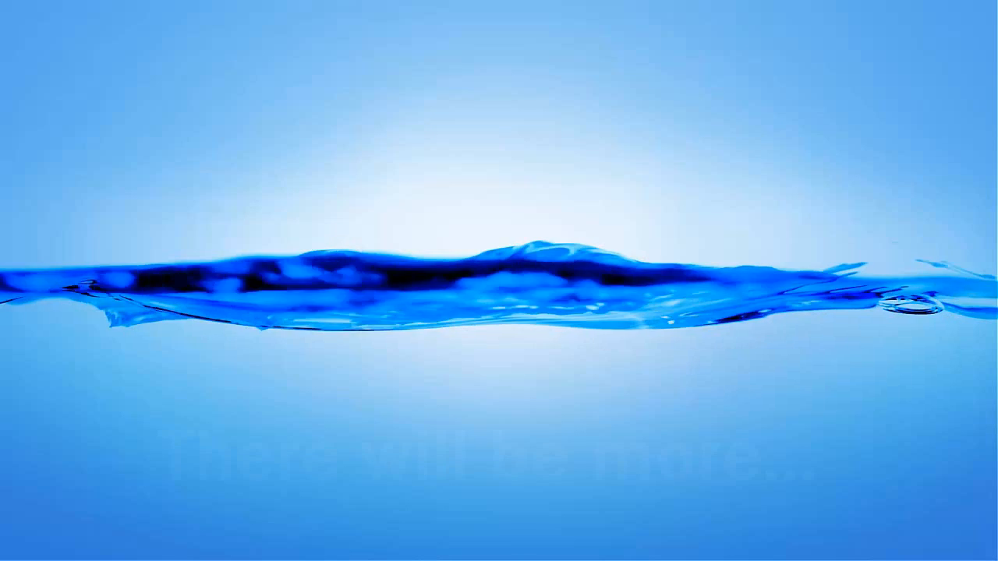